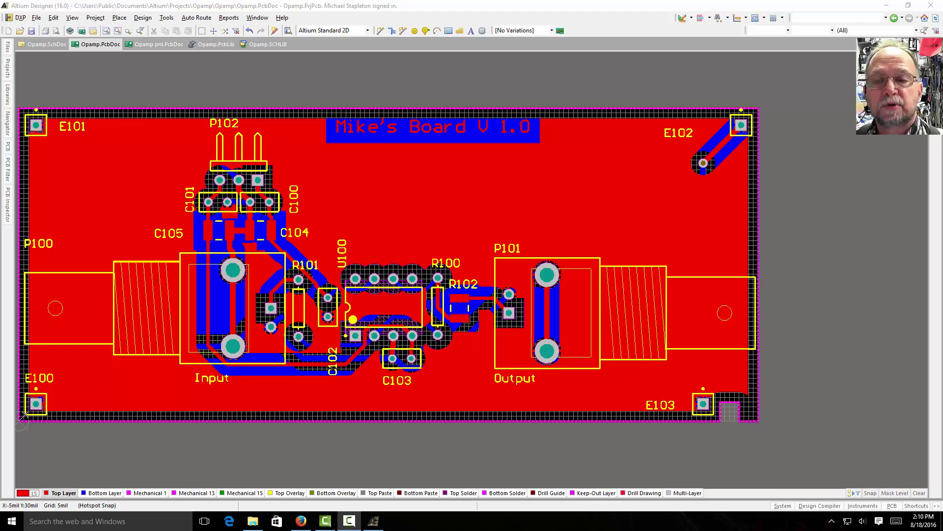
- Bring up Firefox, centre its window and maximize it
{"action": "key", "text": "shift+h"}
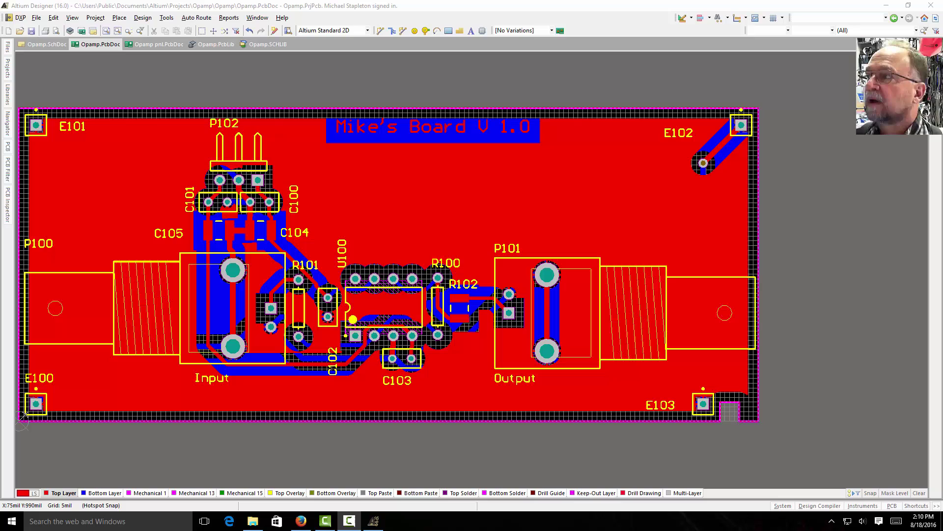
{"action": "left_click", "coordinate": [302, 521]}
{"action": "left_click_drag", "start_coordinate": [71, 56], "coordinate": [507, 23]}
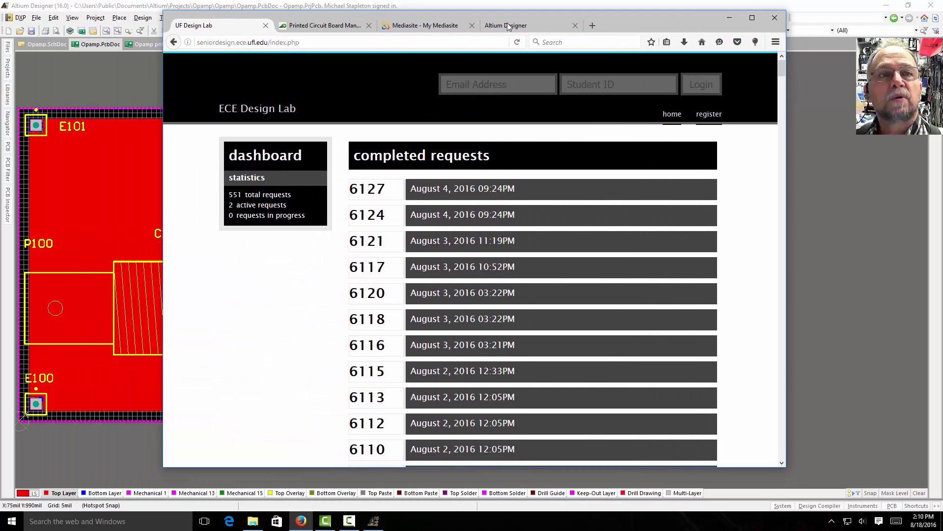
{"action": "left_click", "coordinate": [753, 25]}
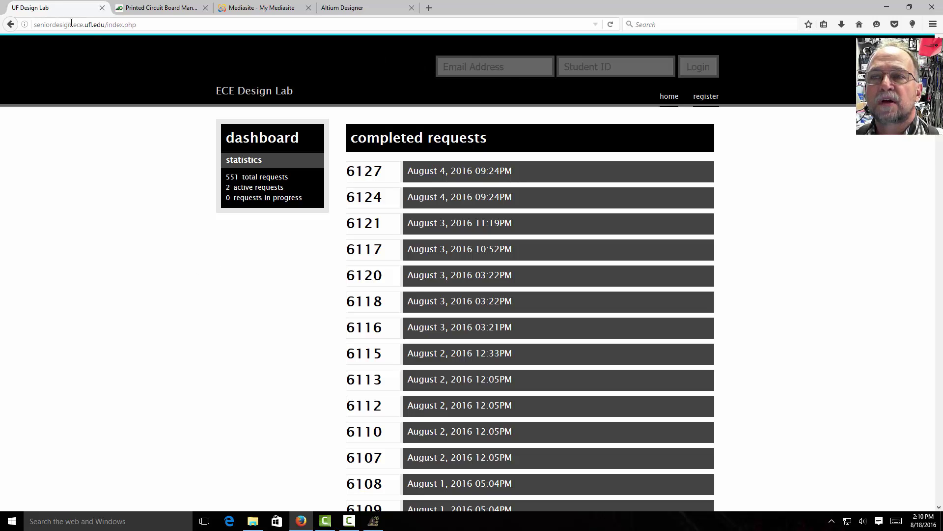
- Log in to the ECE Design Lab with the suggested email and Student ID
{"action": "left_click", "coordinate": [471, 67]}
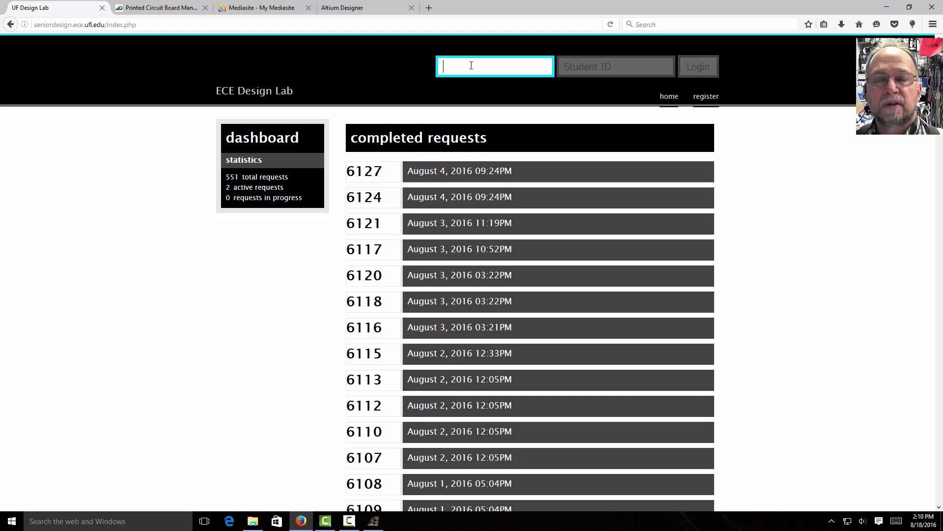
{"action": "type", "text": "m"}
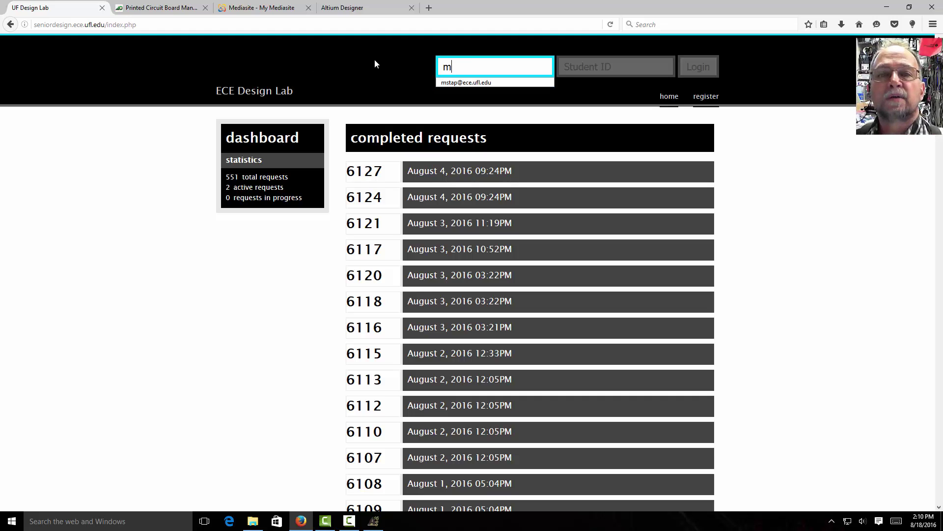
{"action": "left_click", "coordinate": [450, 81]}
{"action": "left_click", "coordinate": [578, 68]}
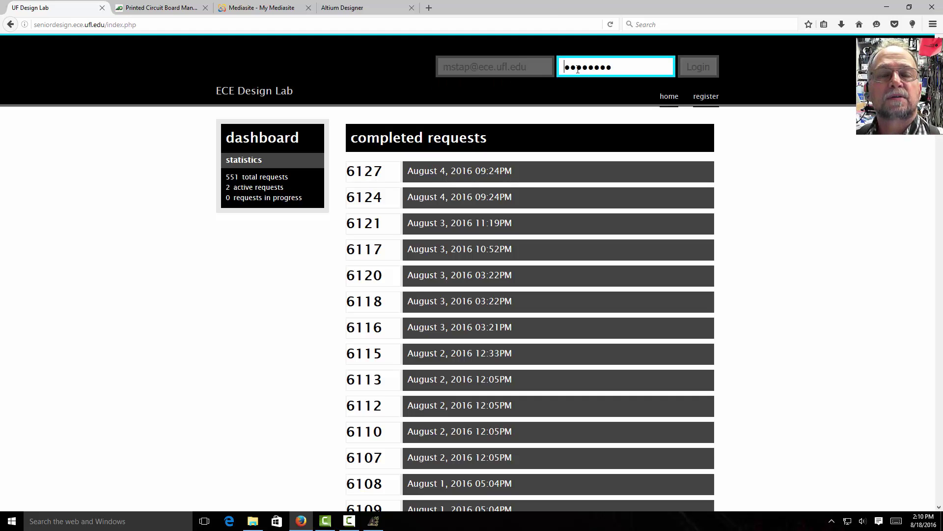
{"action": "left_click", "coordinate": [702, 69]}
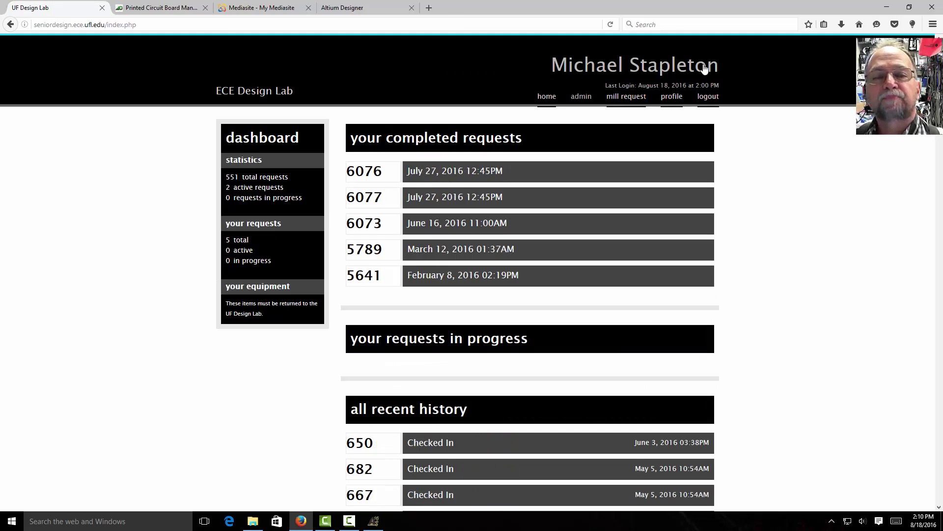
- Go to the mill request page and enter 1 in the Qty field
{"action": "left_click", "coordinate": [623, 100]}
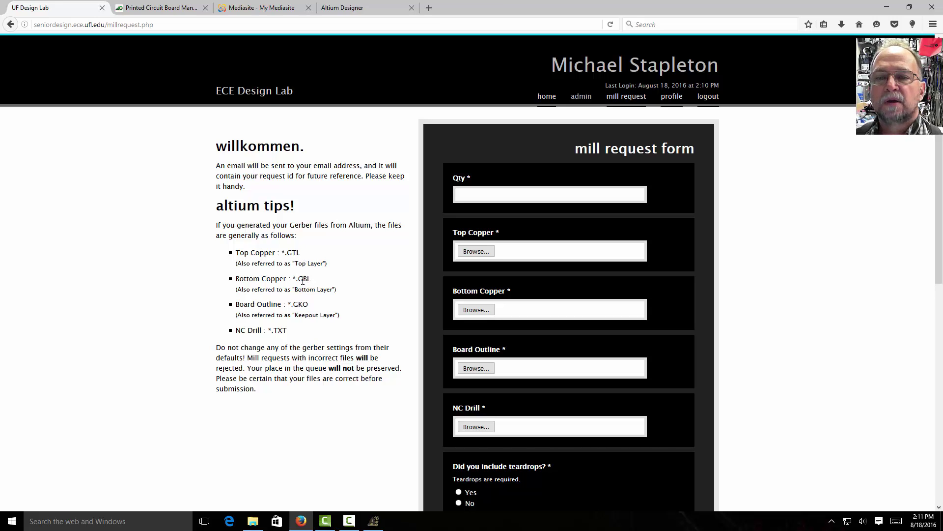
{"action": "left_click", "coordinate": [485, 197]}
{"action": "type", "text": "1"}
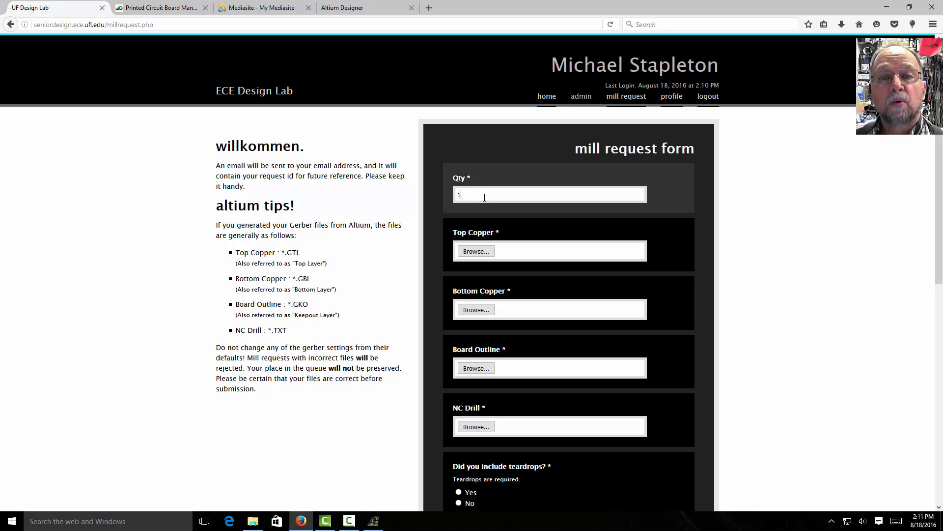
- Attach Opamp pnl.GTL from C:\Project Outputs for Opamp as the top copper file
{"action": "left_click", "coordinate": [481, 252]}
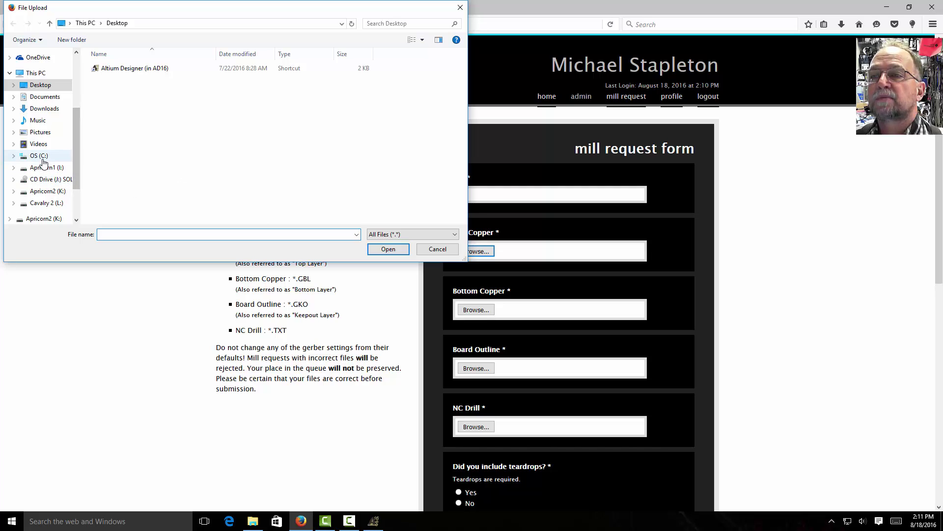
{"action": "left_click", "coordinate": [40, 157]}
{"action": "scroll", "coordinate": [172, 176], "scroll_direction": "down", "scroll_amount": 1}
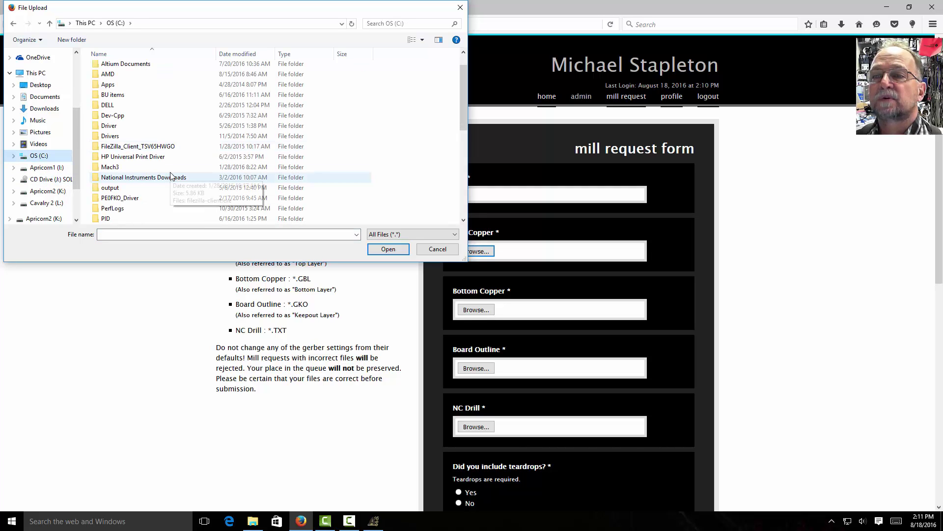
{"action": "scroll", "coordinate": [172, 175], "scroll_direction": "down", "scroll_amount": 1}
{"action": "scroll", "coordinate": [171, 178], "scroll_direction": "down", "scroll_amount": 1}
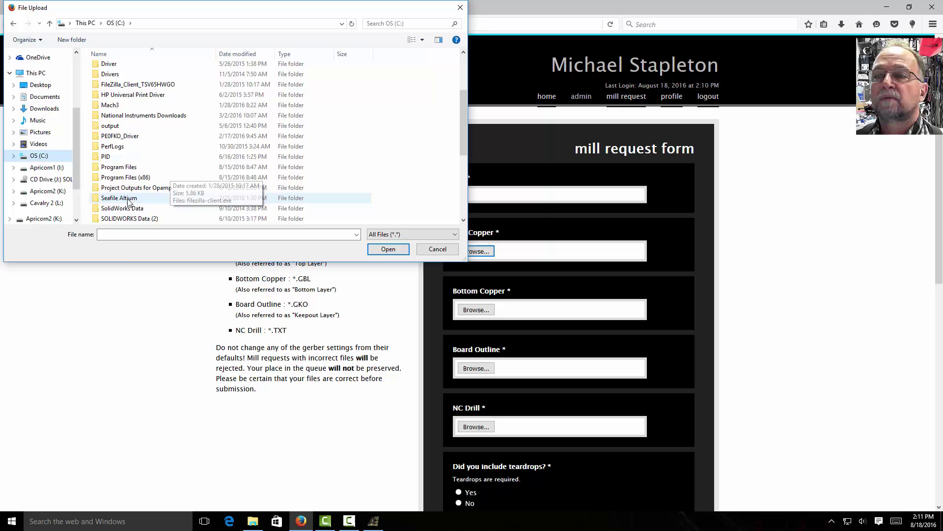
{"action": "double_click", "coordinate": [147, 188]}
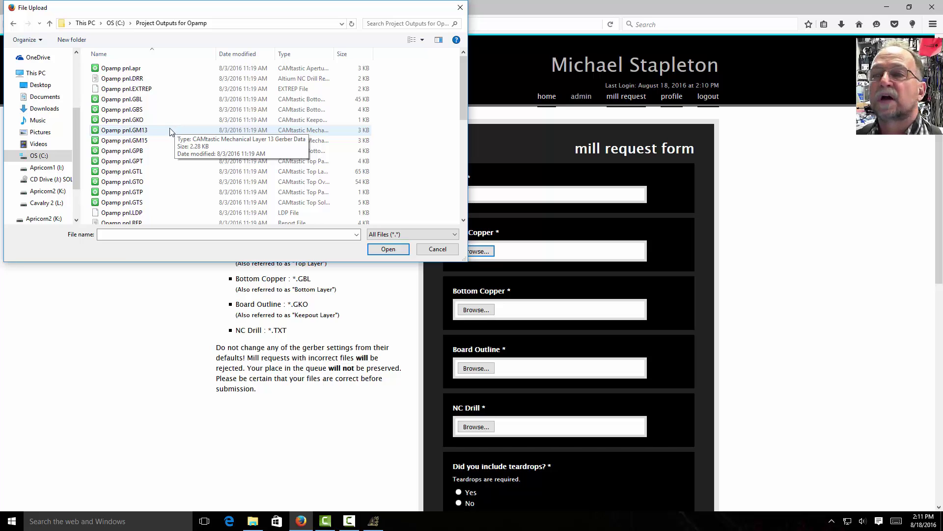
{"action": "left_click", "coordinate": [149, 172]}
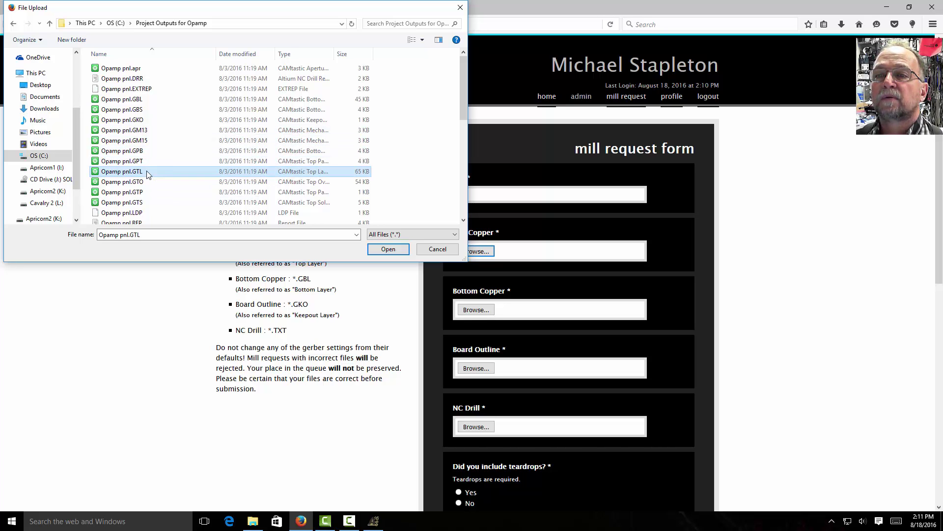
{"action": "left_click", "coordinate": [387, 249]}
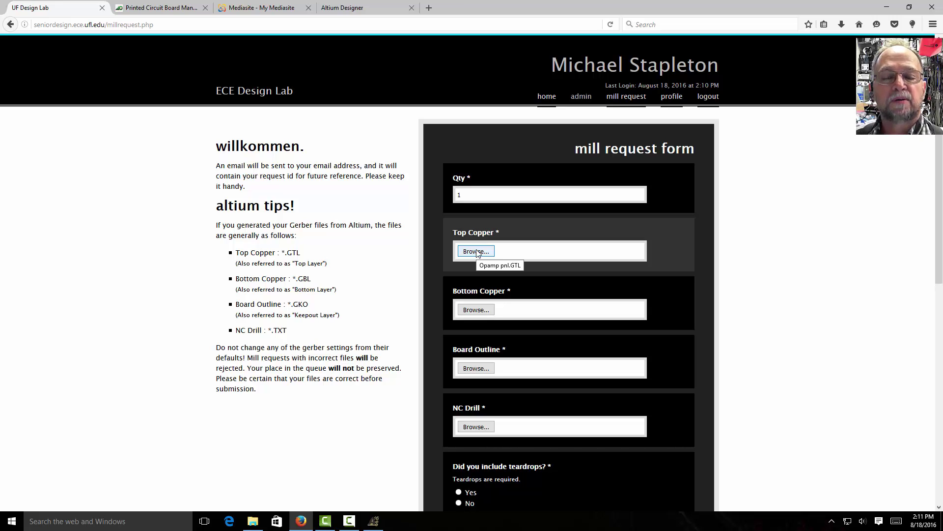
- Attach Opamp pnl.GBL, .GKO and .TXT as bottom copper, board outline and drill files
{"action": "left_click", "coordinate": [478, 311]}
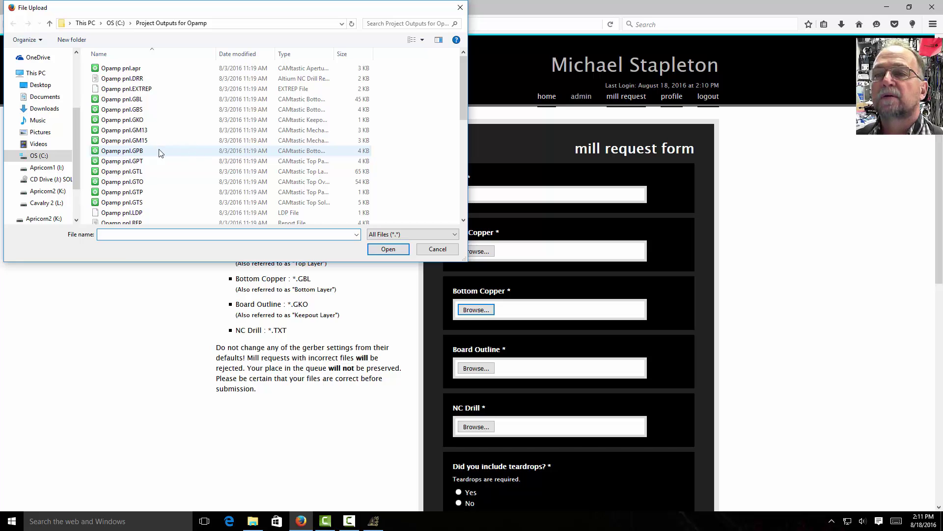
{"action": "left_click", "coordinate": [137, 100]}
{"action": "left_click", "coordinate": [388, 249]}
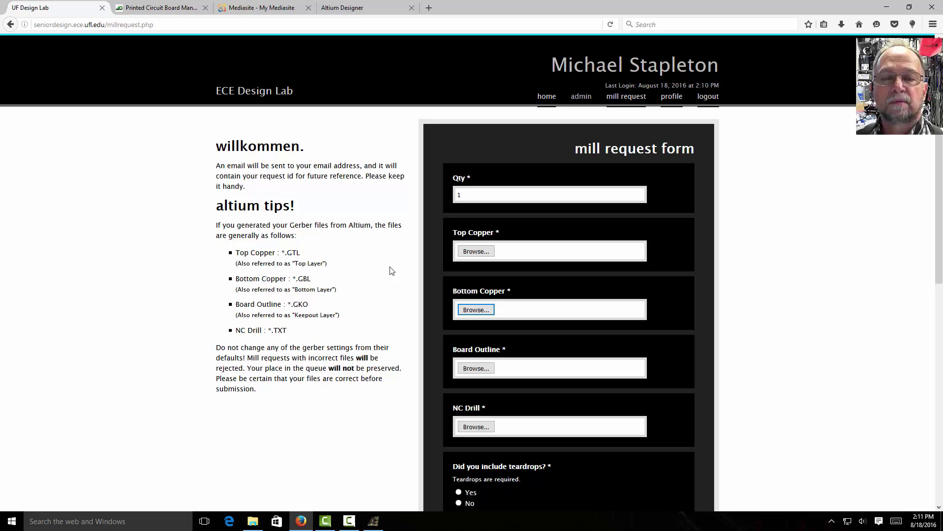
{"action": "left_click", "coordinate": [479, 371]}
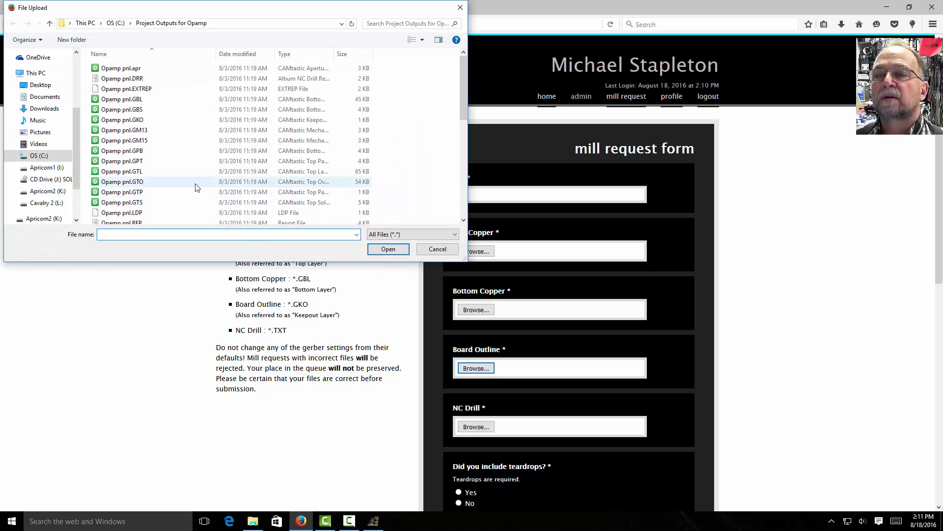
{"action": "left_click", "coordinate": [140, 120]}
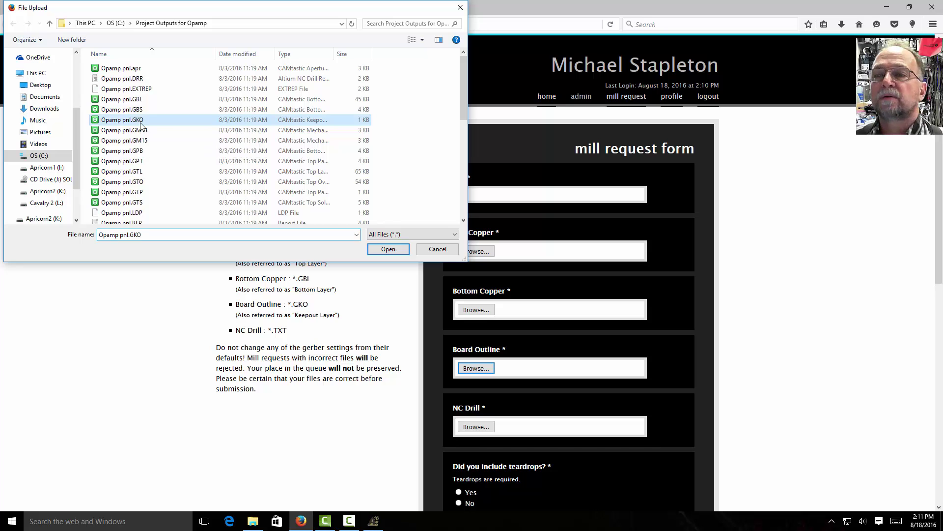
{"action": "left_click", "coordinate": [382, 250]}
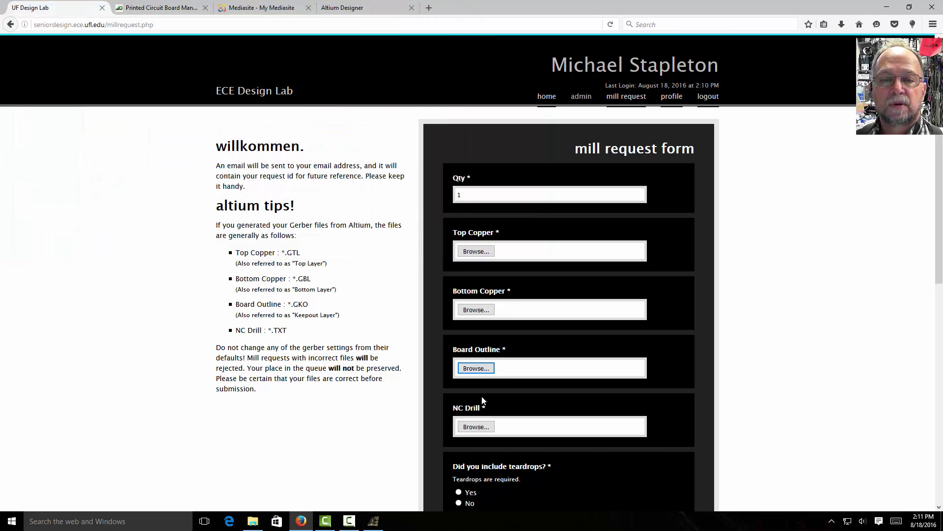
{"action": "left_click", "coordinate": [476, 428]}
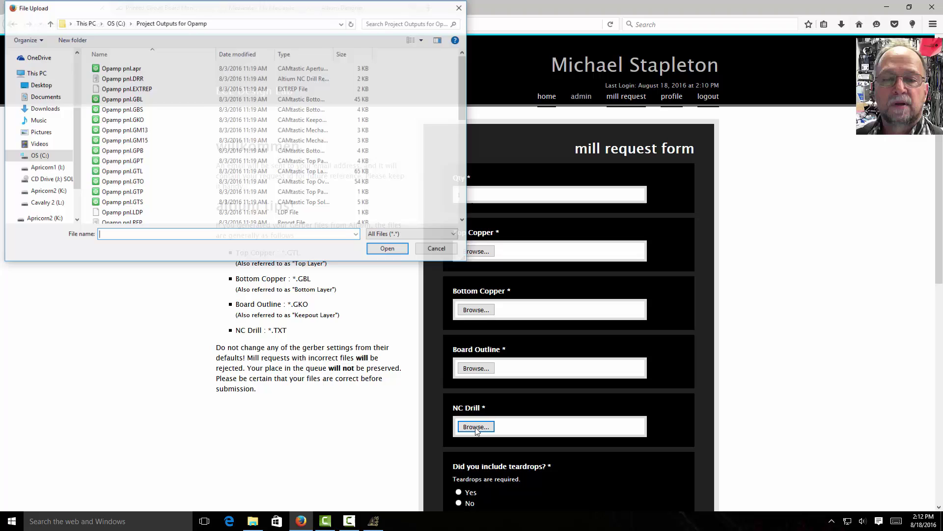
{"action": "scroll", "coordinate": [259, 183], "scroll_direction": "down", "scroll_amount": 1}
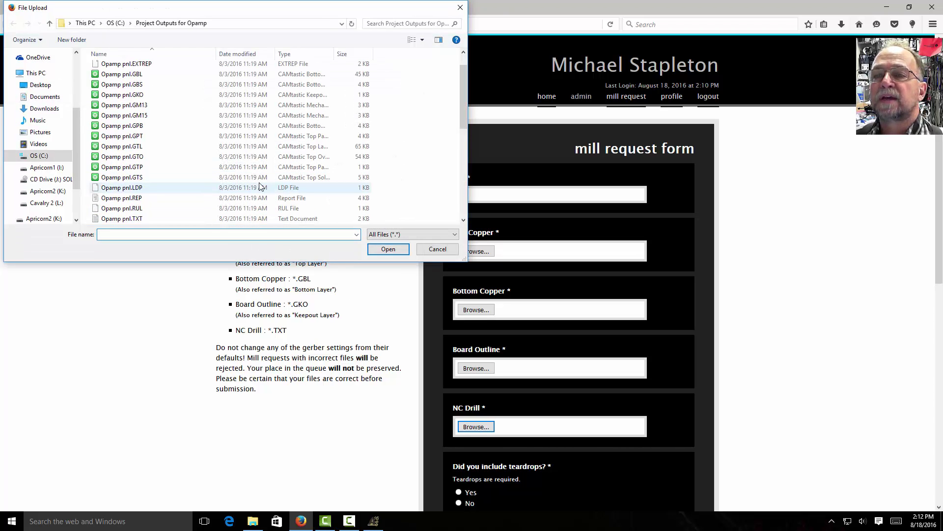
{"action": "scroll", "coordinate": [259, 184], "scroll_direction": "down", "scroll_amount": 1}
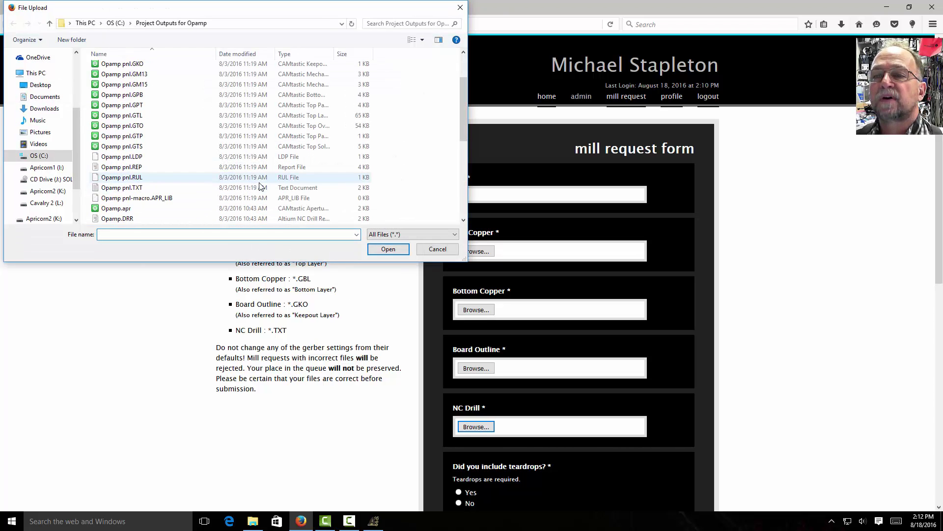
{"action": "left_click", "coordinate": [135, 190]}
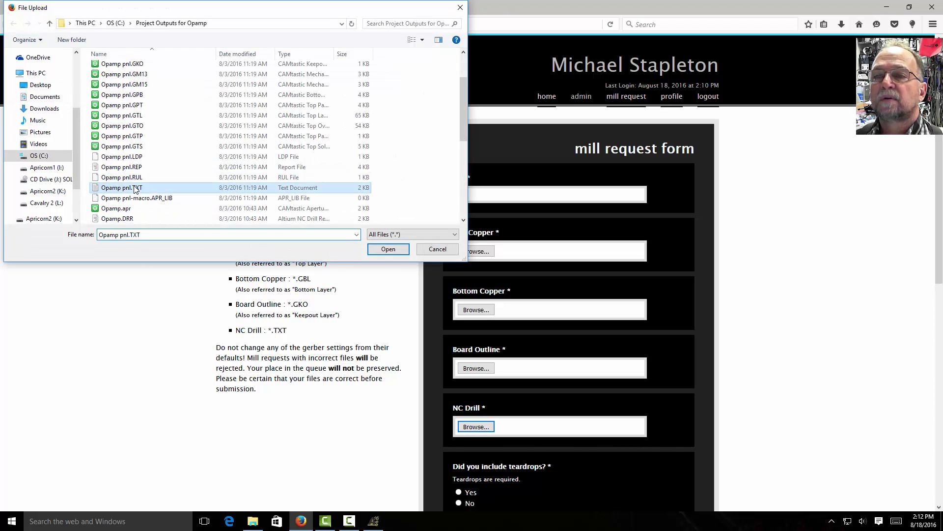
- Confirm the drill file, then mark Yes for teardrops and for traces of at least 20 mils
{"action": "left_click", "coordinate": [388, 249]}
{"action": "scroll", "coordinate": [553, 442], "scroll_direction": "down", "scroll_amount": 3}
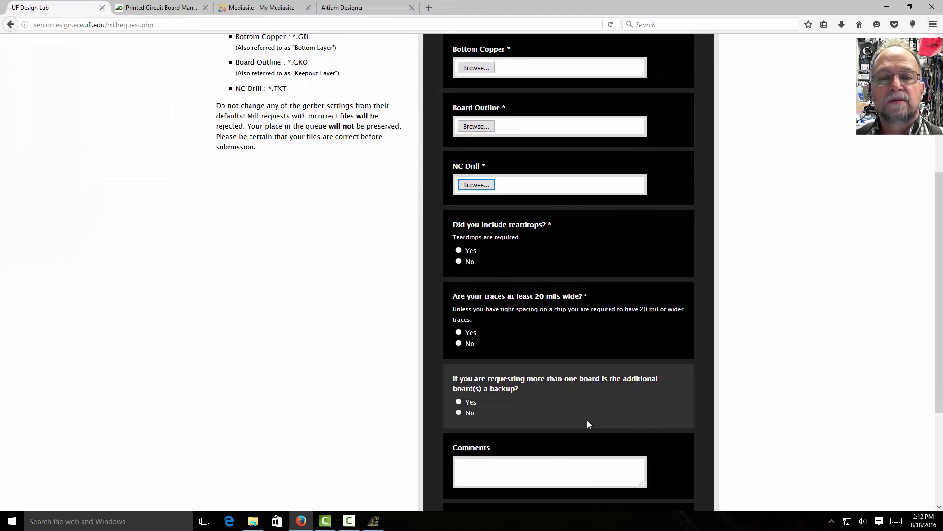
{"action": "scroll", "coordinate": [588, 420], "scroll_direction": "down", "scroll_amount": 1}
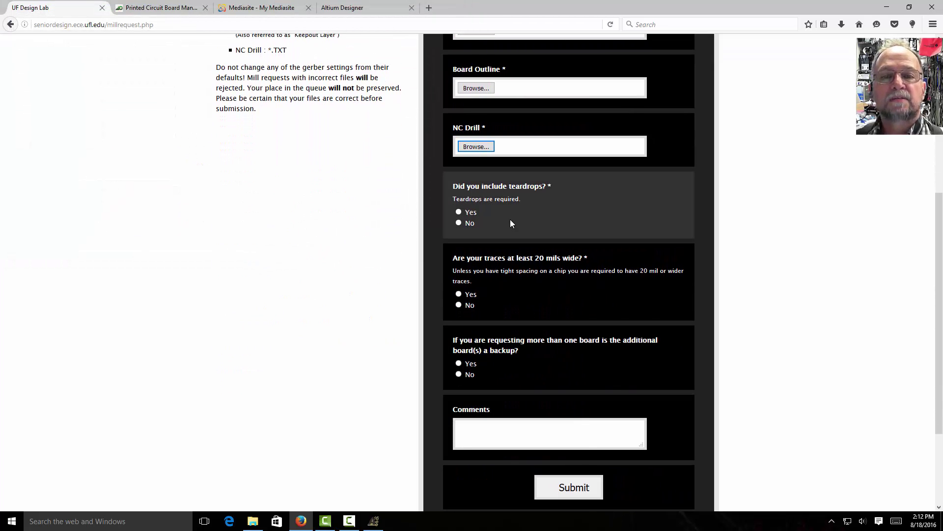
{"action": "left_click", "coordinate": [460, 213]}
{"action": "left_click", "coordinate": [475, 260]}
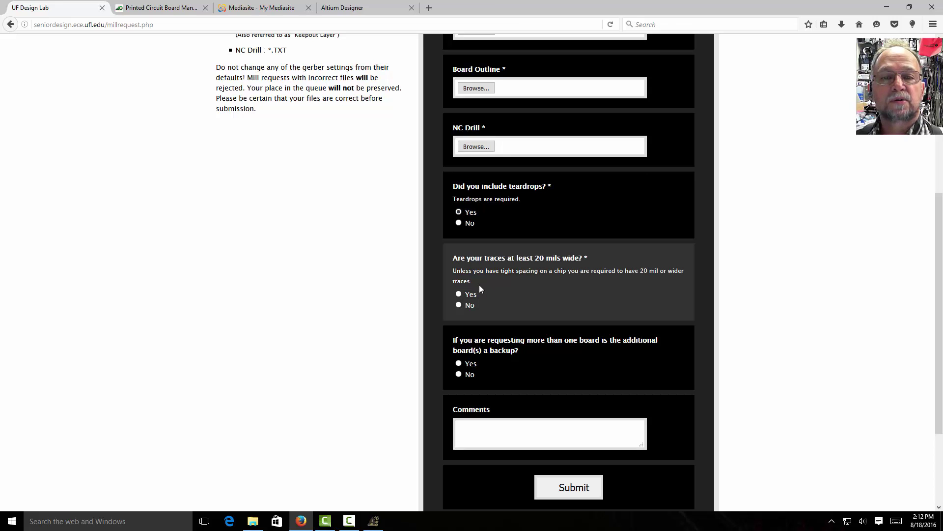
{"action": "left_click", "coordinate": [460, 293]}
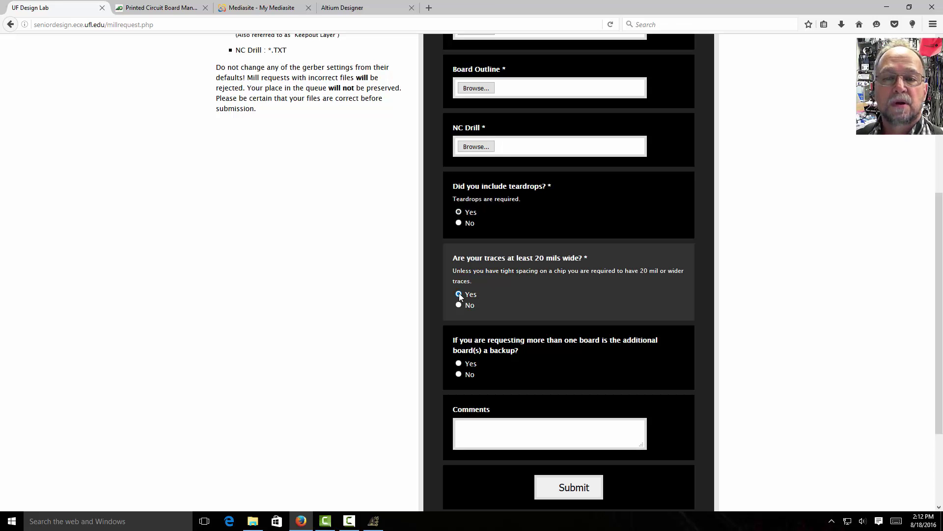
{"action": "left_click", "coordinate": [529, 348]}
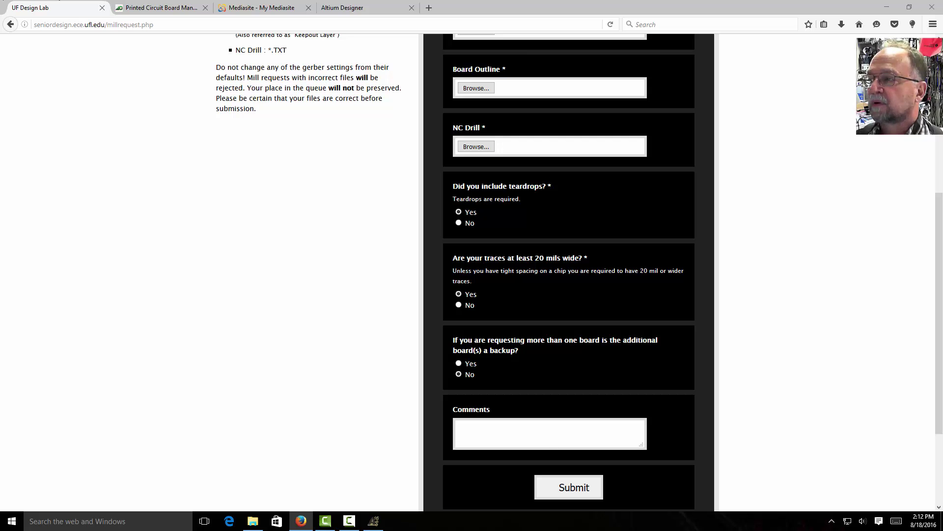
- Open File Explorer at C:\Project Outputs for Opamp
{"action": "left_click", "coordinate": [253, 520]}
{"action": "mouse_move", "coordinate": [320, 194]}
{"action": "left_mouse_down"}
{"action": "mouse_move", "coordinate": [555, 88]}
{"action": "mouse_move", "coordinate": [565, 57]}
{"action": "left_mouse_up"}
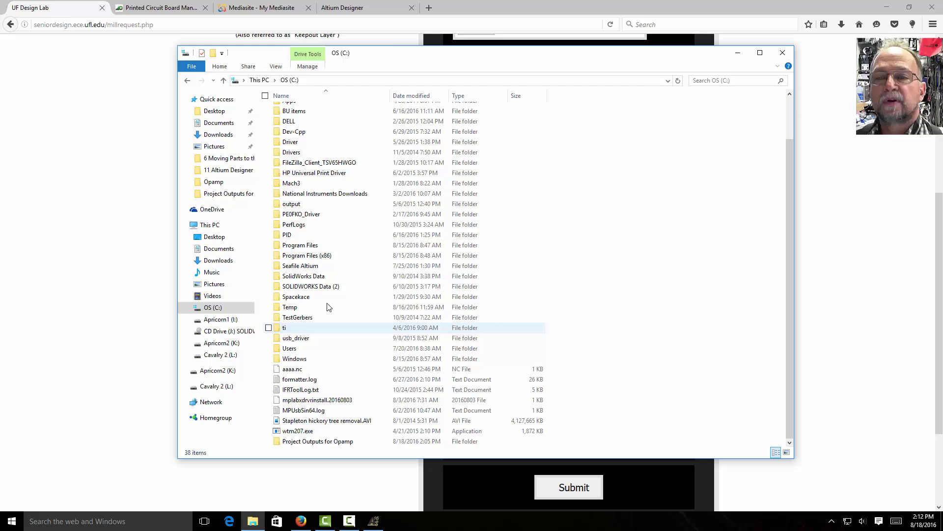
{"action": "left_click", "coordinate": [213, 313]}
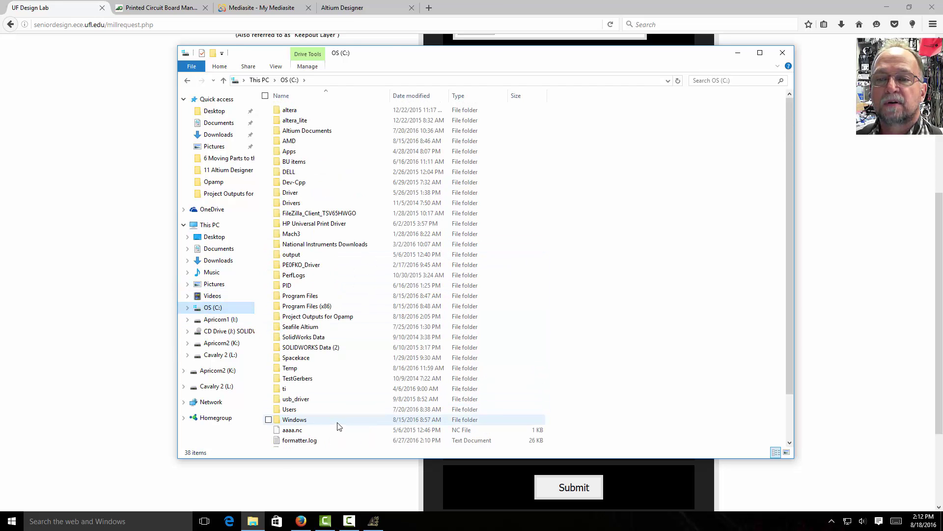
{"action": "double_click", "coordinate": [312, 316]}
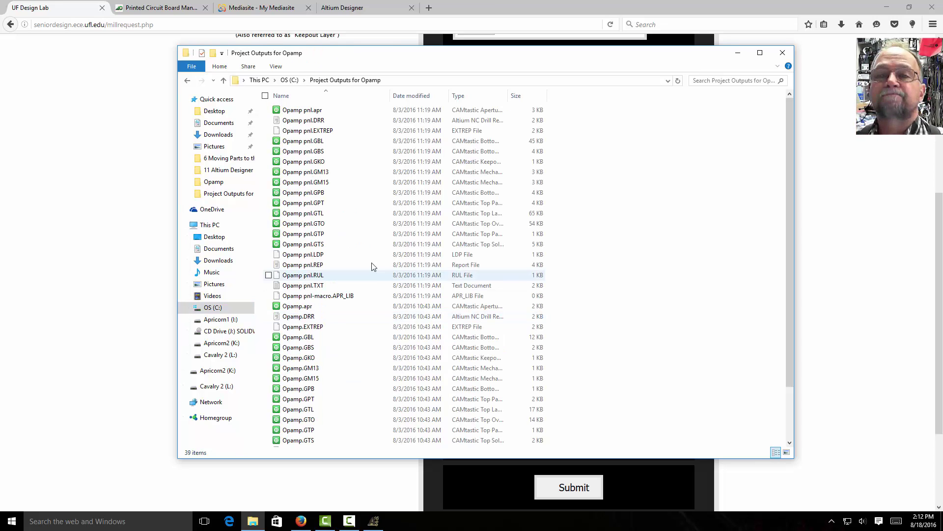
- Sort by date modified and select Opamp.GBL through Opamp.TXT
{"action": "left_click", "coordinate": [413, 96]}
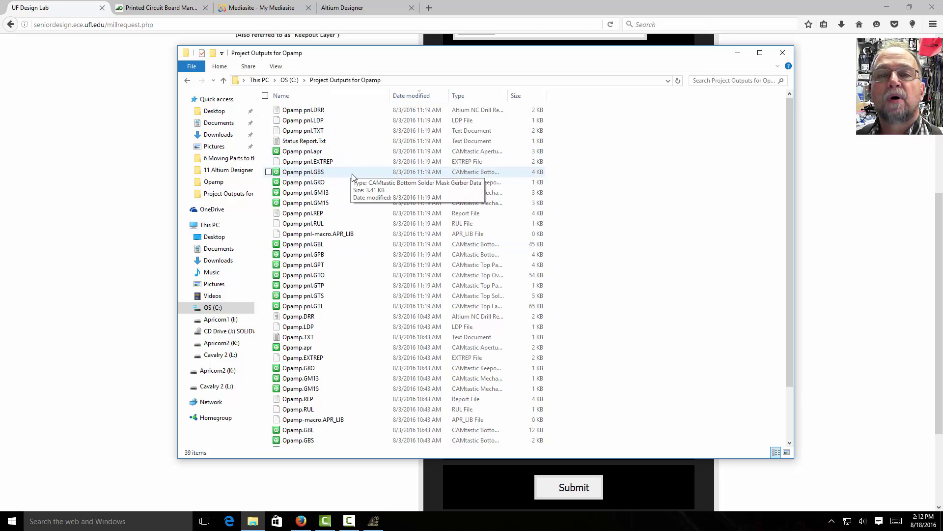
{"action": "left_click", "coordinate": [303, 111]}
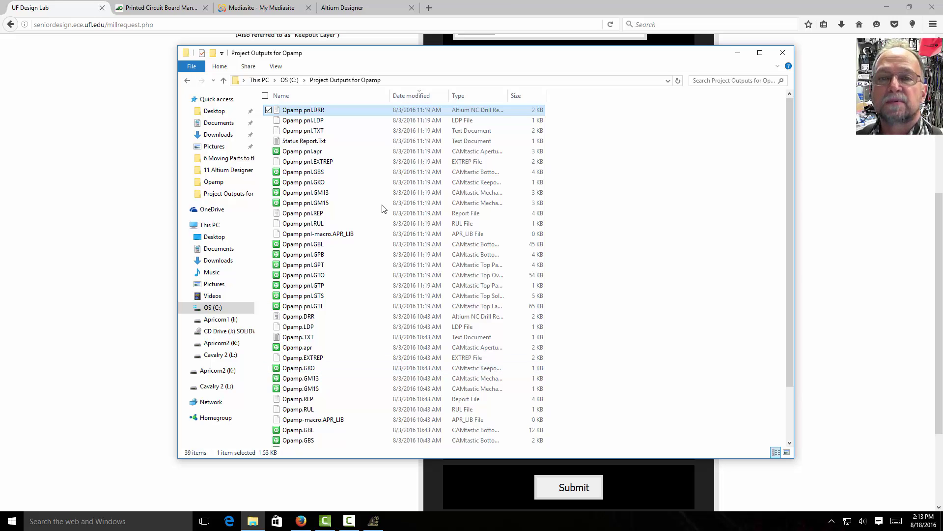
{"action": "left_click", "coordinate": [408, 96]}
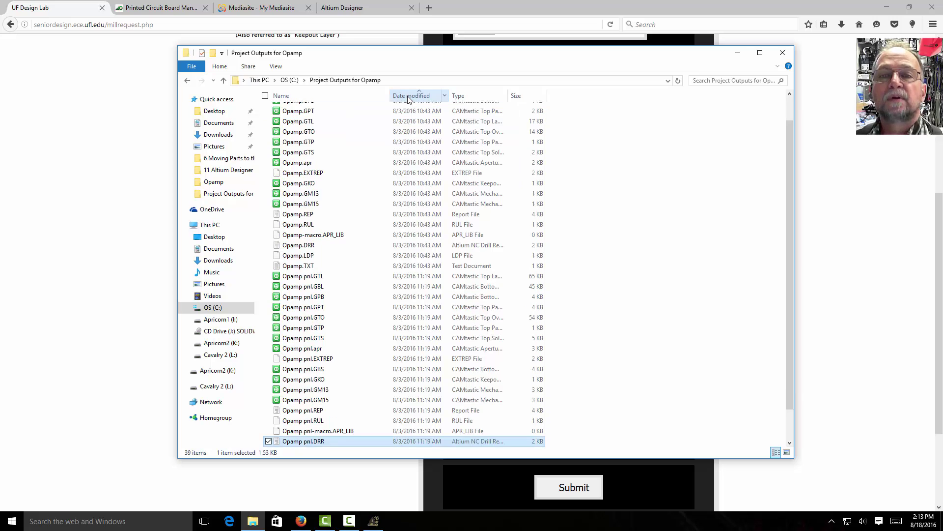
{"action": "scroll", "coordinate": [406, 217], "scroll_direction": "up", "scroll_amount": 1}
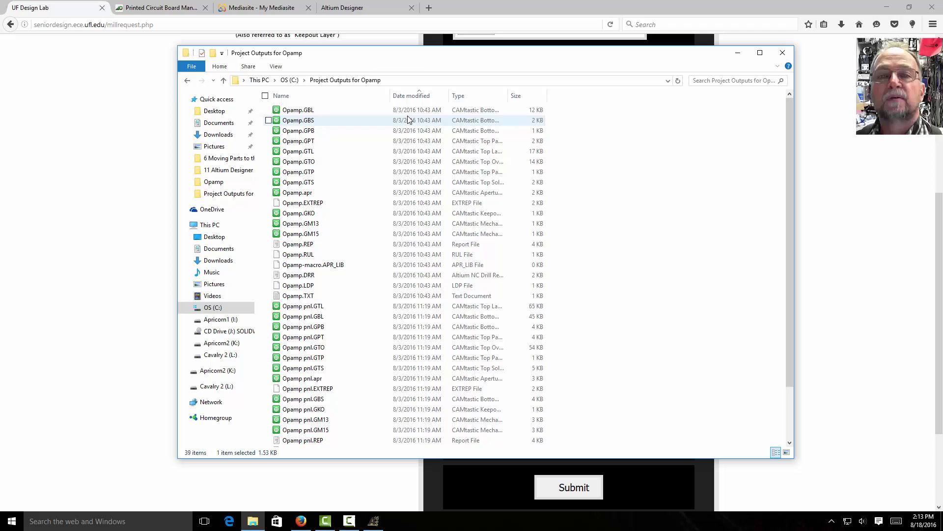
{"action": "left_click", "coordinate": [283, 113]}
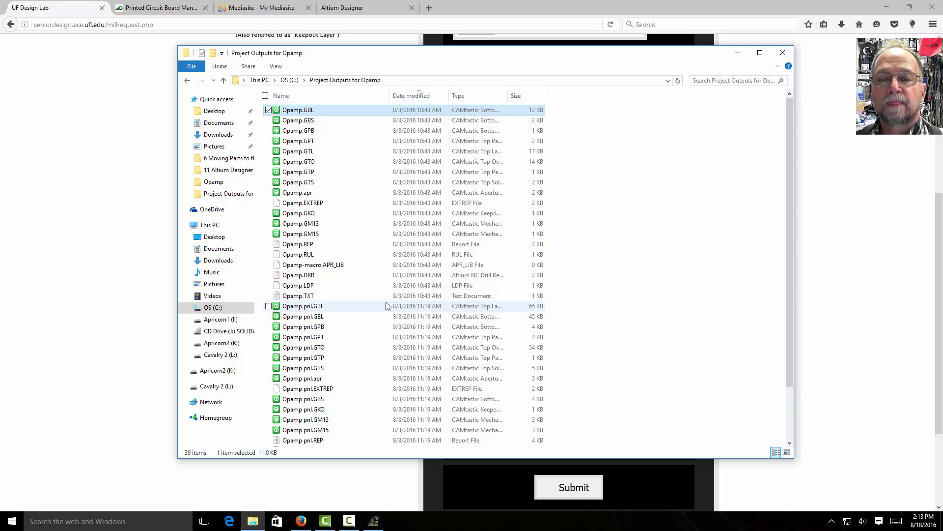
{"action": "left_click", "coordinate": [276, 299], "text": "shift"}
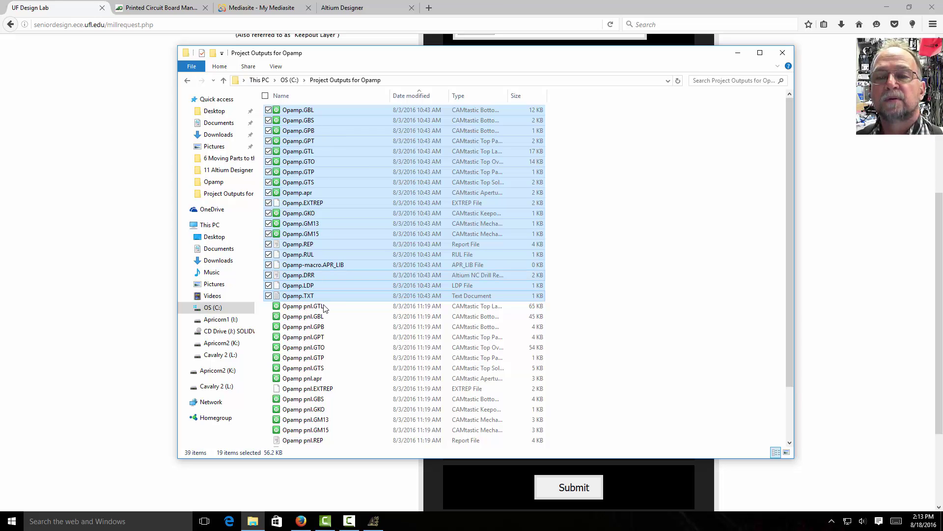
- Zip the selected files as Opamp.zip, then minimize Explorer and switch to Advanced Circuits
{"action": "right_click", "coordinate": [321, 108]}
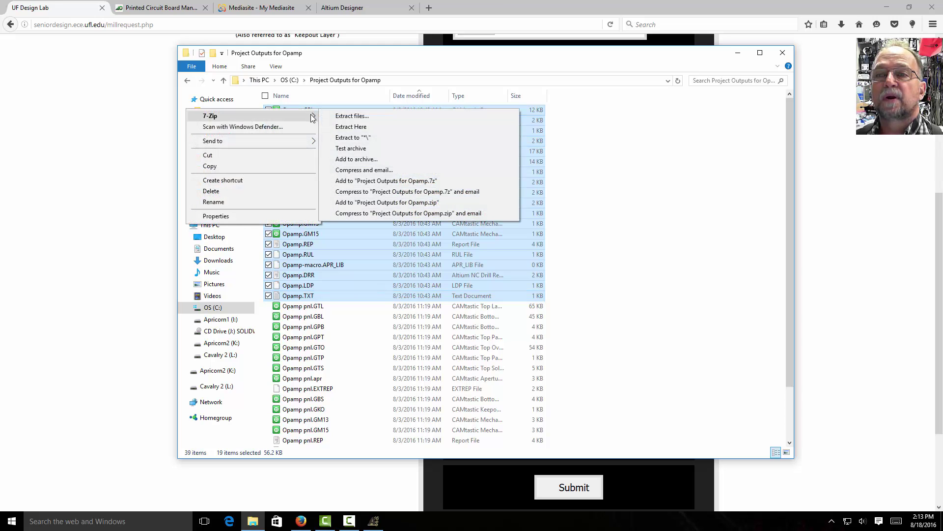
{"action": "mouse_move", "coordinate": [221, 141]}
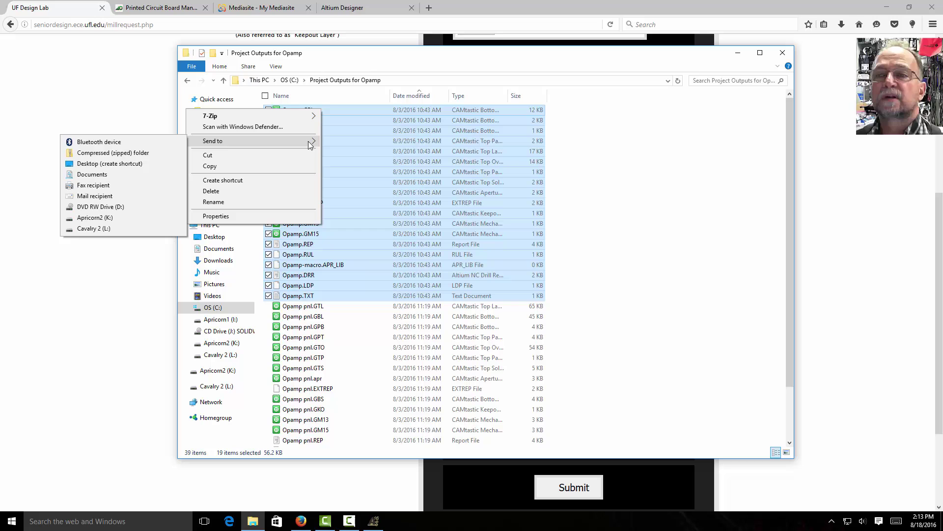
{"action": "left_click", "coordinate": [154, 153]}
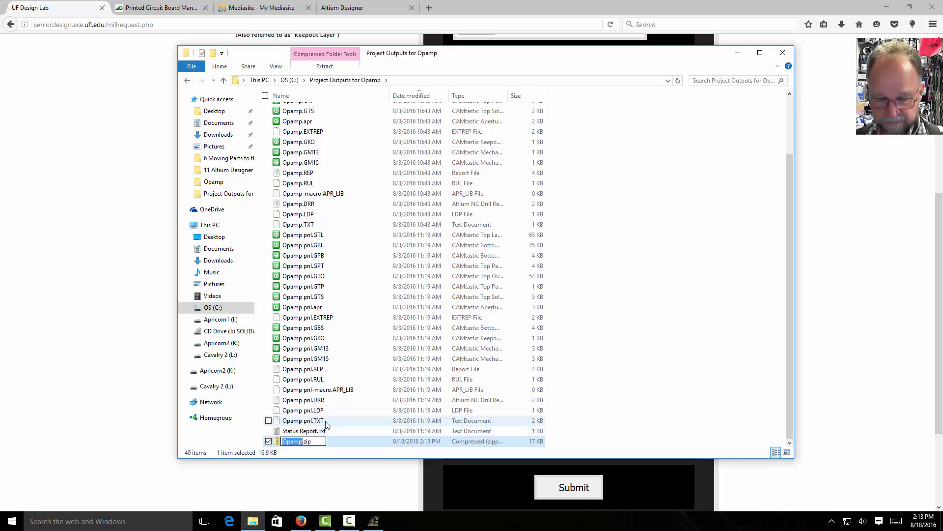
{"action": "key", "text": "Return"}
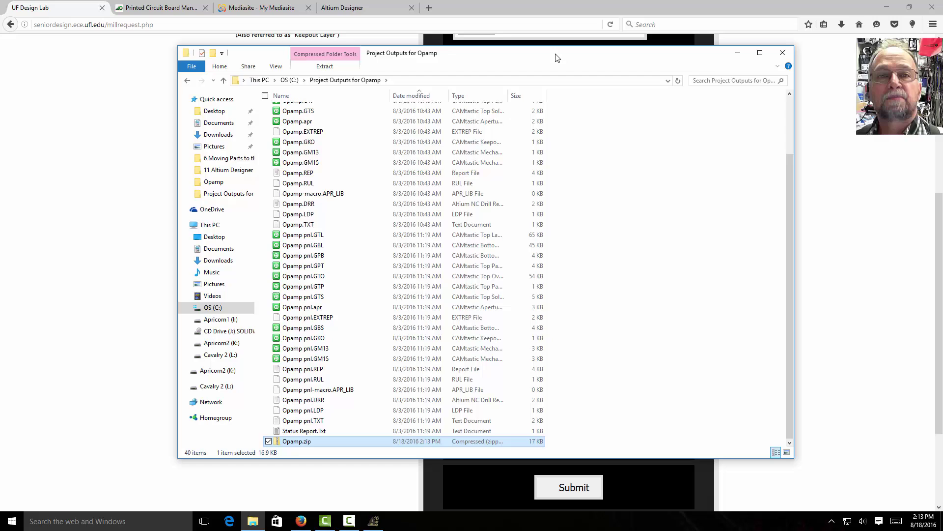
{"action": "key", "text": "super+Down"}
{"action": "left_click", "coordinate": [159, 8]}
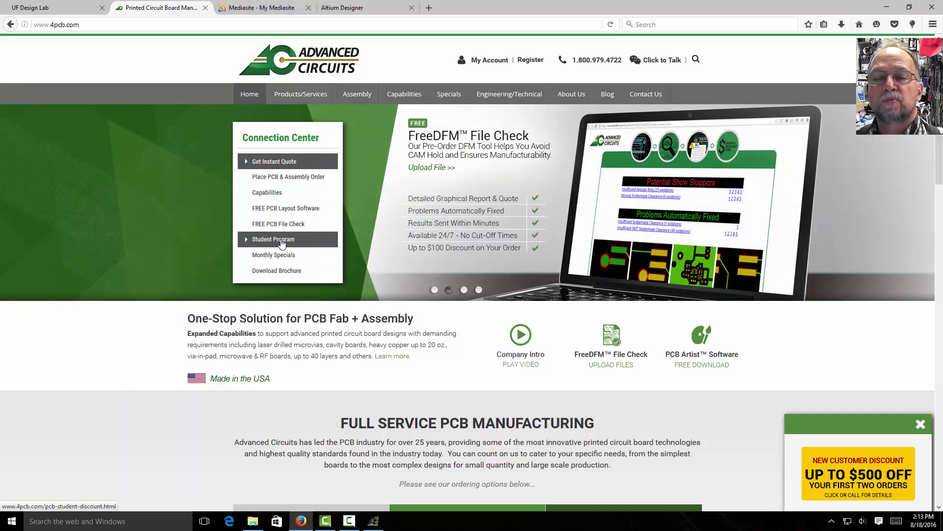
- Open the Student Program page and follow the $33 two-layer offer's log-in link
{"action": "left_click", "coordinate": [283, 240]}
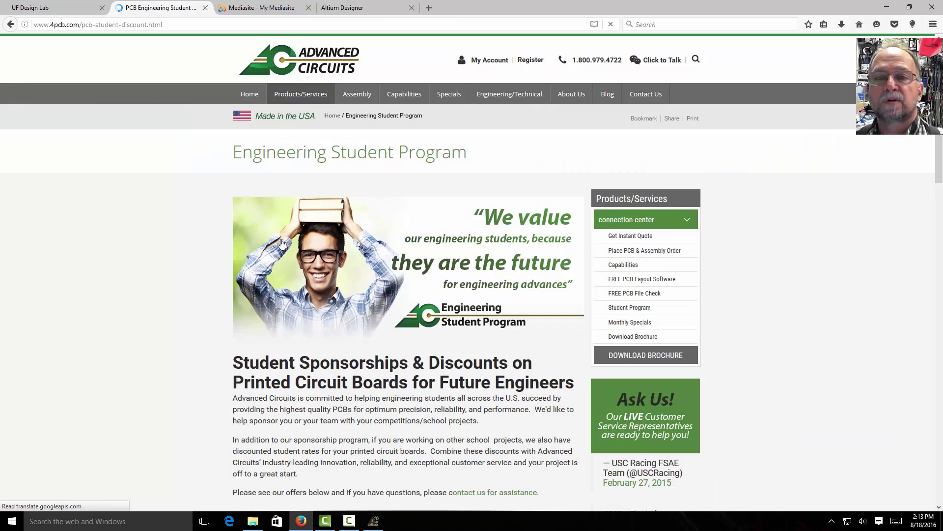
{"action": "scroll", "coordinate": [284, 239], "scroll_direction": "down", "scroll_amount": 3}
{"action": "scroll", "coordinate": [315, 249], "scroll_direction": "down", "scroll_amount": 3}
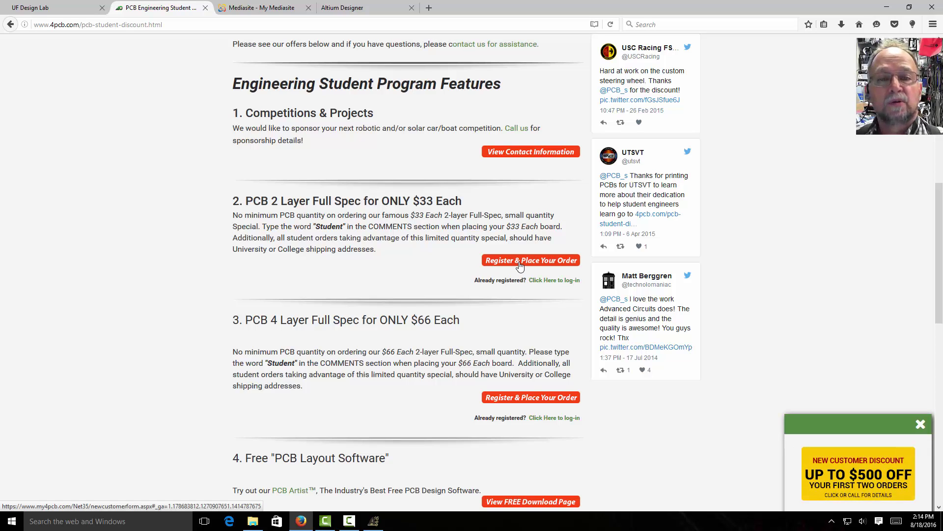
{"action": "left_click", "coordinate": [553, 281]}
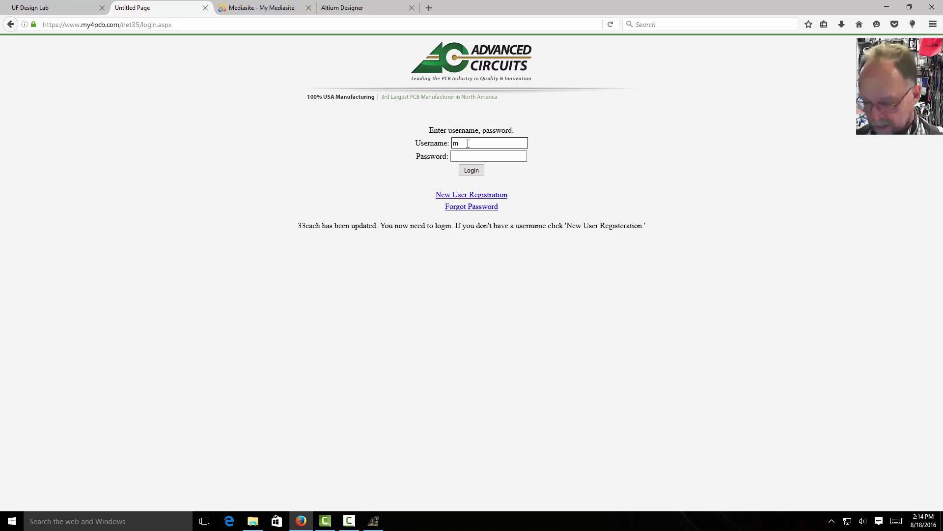
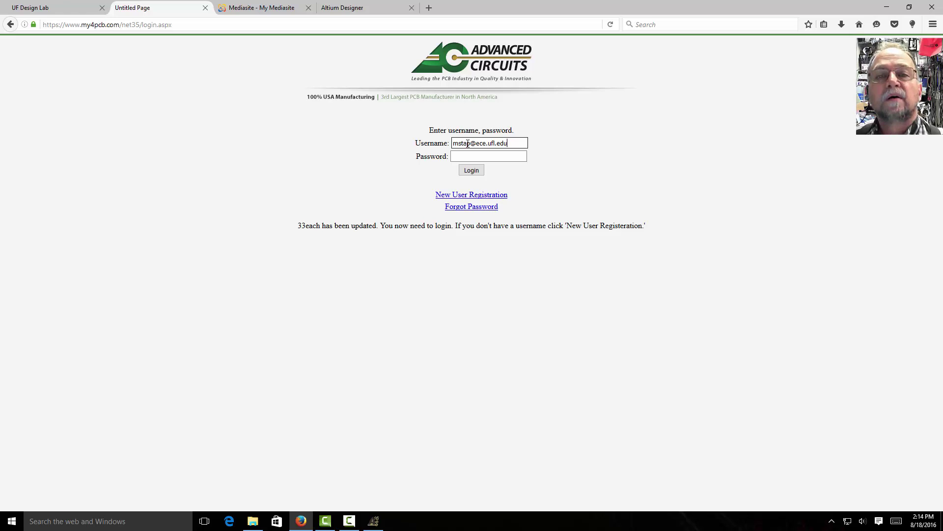
- Enter the Advanced Circuits username and password and submit the login
{"action": "left_click", "coordinate": [469, 157]}
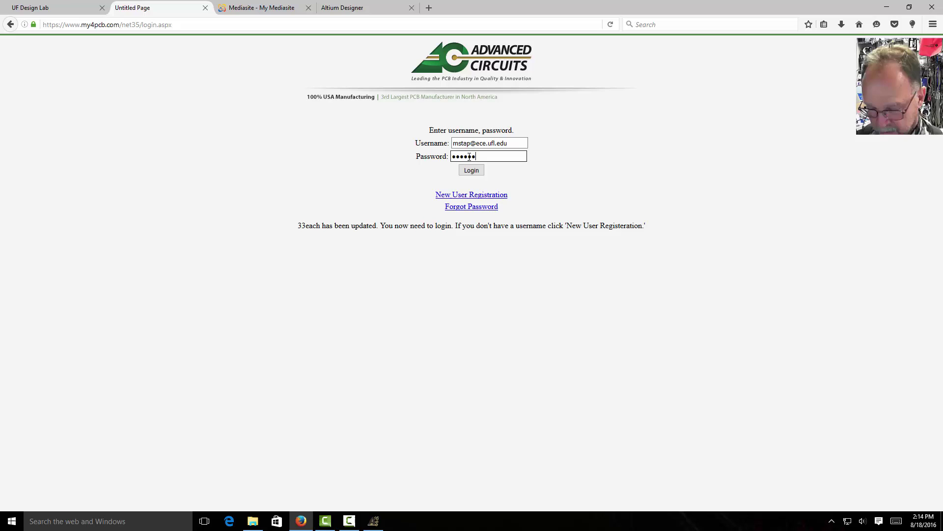
{"action": "key", "text": "Return"}
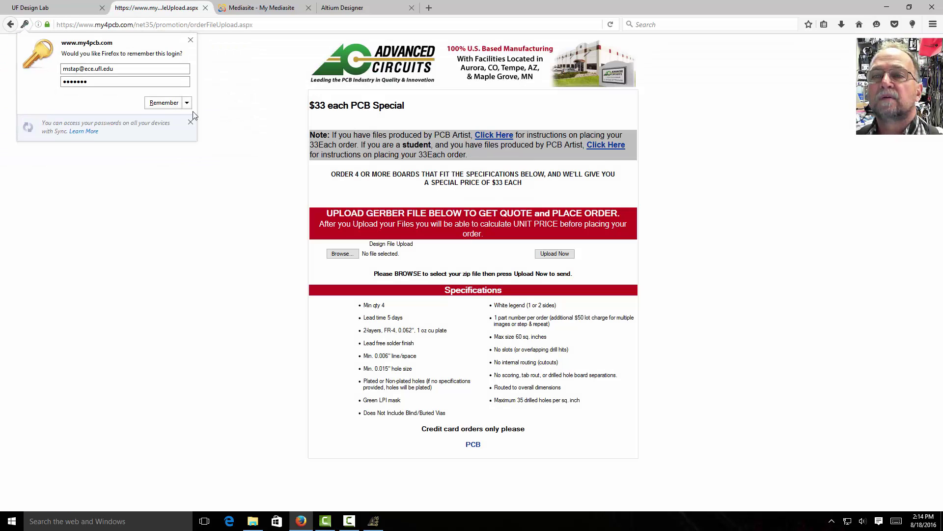
- Dismiss the save-login prompt and upload Opamp.zip from Project Outputs for Opamp
{"action": "left_click", "coordinate": [164, 104]}
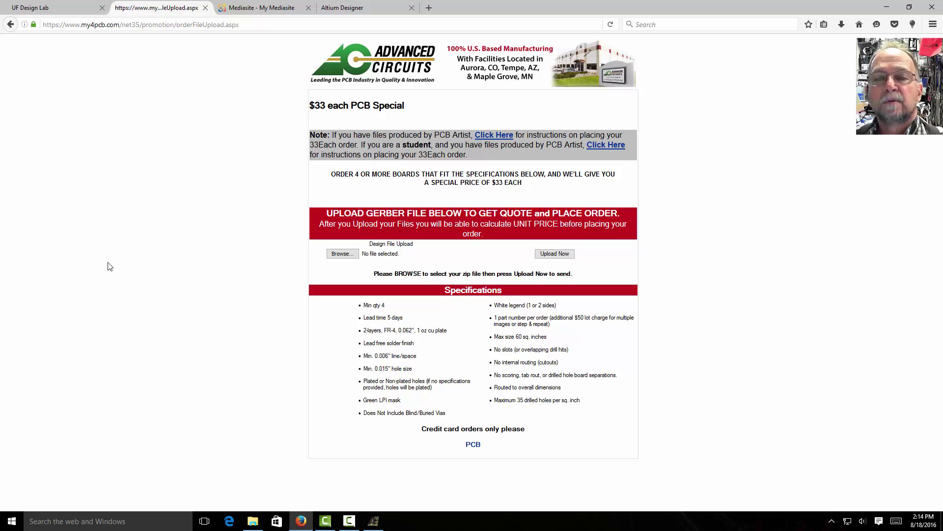
{"action": "left_click", "coordinate": [339, 253]}
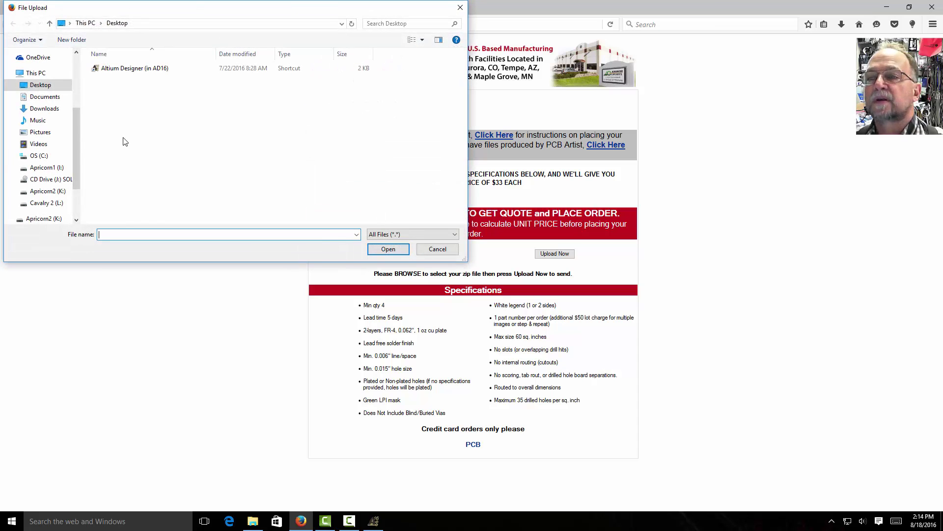
{"action": "left_click", "coordinate": [44, 157]}
{"action": "scroll", "coordinate": [147, 170], "scroll_direction": "down", "scroll_amount": 1}
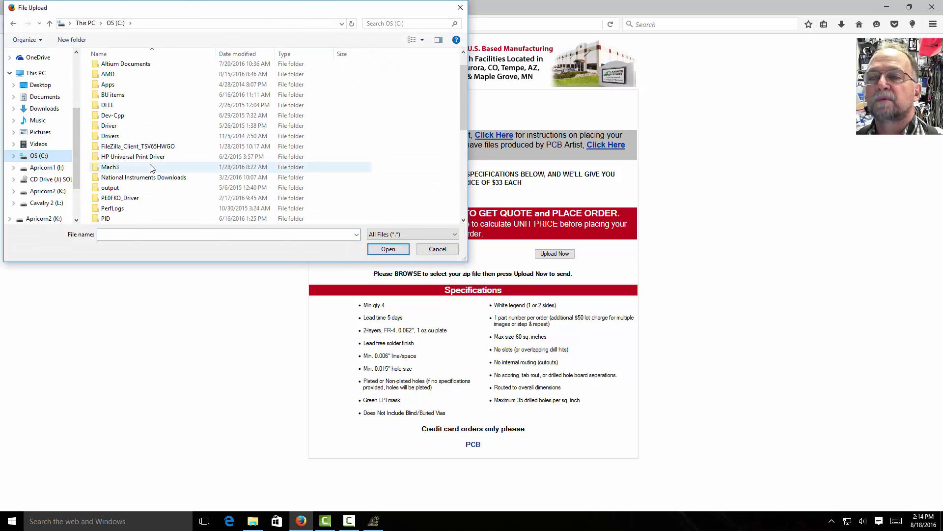
{"action": "scroll", "coordinate": [147, 170], "scroll_direction": "down", "scroll_amount": 1}
{"action": "scroll", "coordinate": [147, 172], "scroll_direction": "down", "scroll_amount": 1}
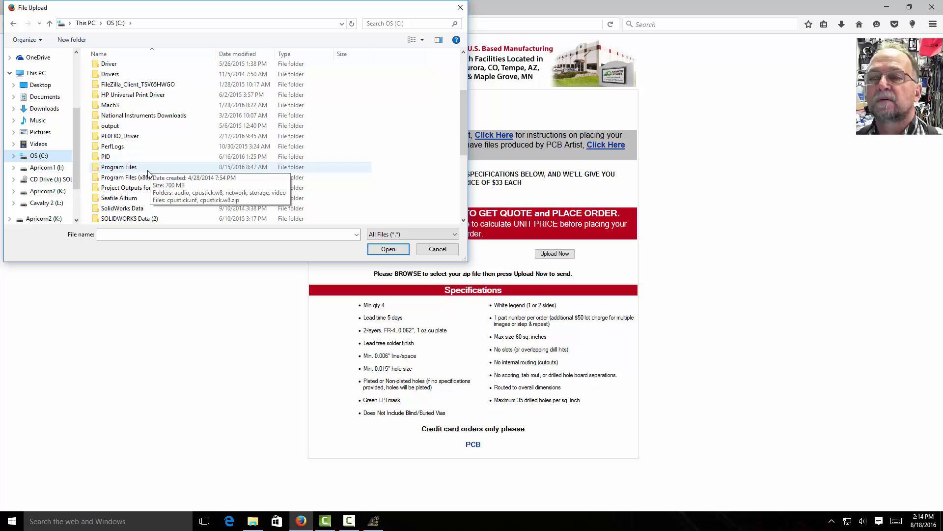
{"action": "double_click", "coordinate": [127, 188]}
{"action": "left_click", "coordinate": [230, 56]}
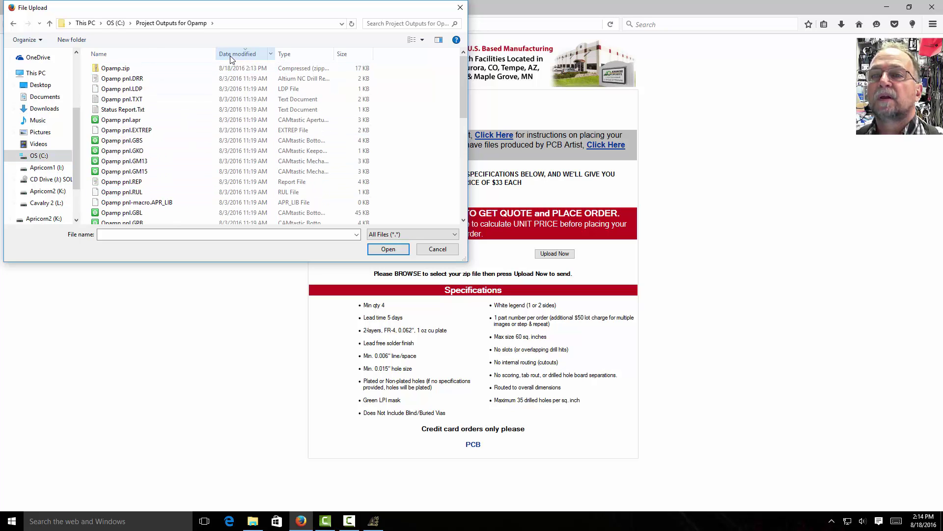
{"action": "left_click", "coordinate": [122, 68]}
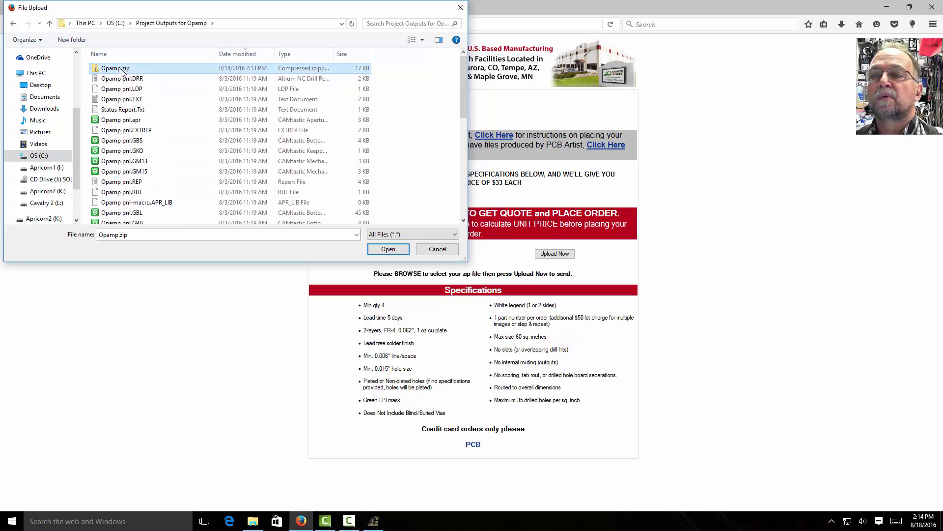
{"action": "left_click", "coordinate": [378, 253]}
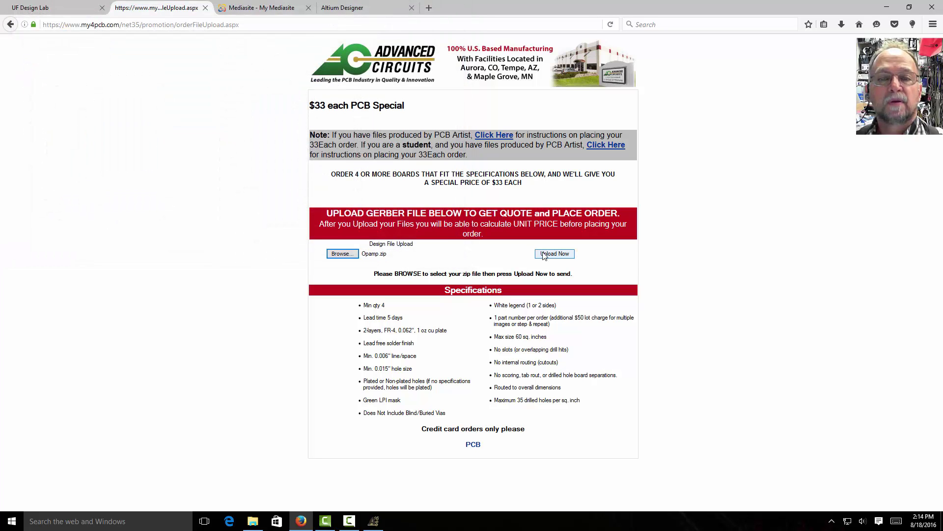
{"action": "left_click", "coordinate": [552, 255]}
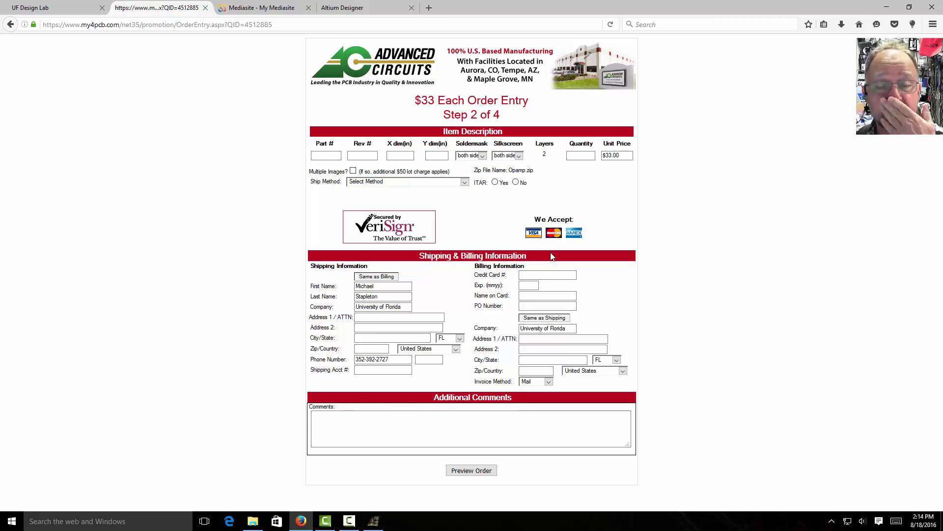
- Fill in part number 'Opamp' and revision '1.0'
{"action": "left_click", "coordinate": [316, 157]}
{"action": "type", "text": "Opamp"}
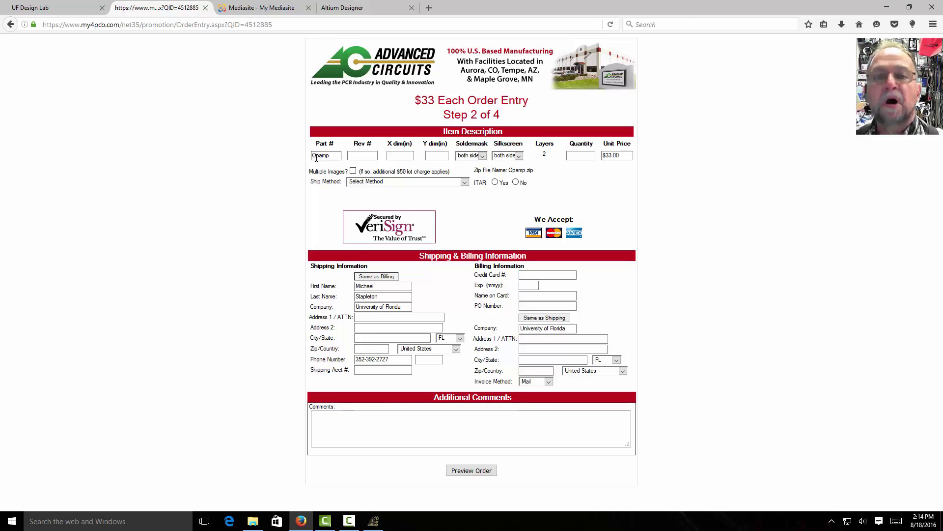
{"action": "left_click", "coordinate": [374, 156]}
{"action": "type", "text": "1"}
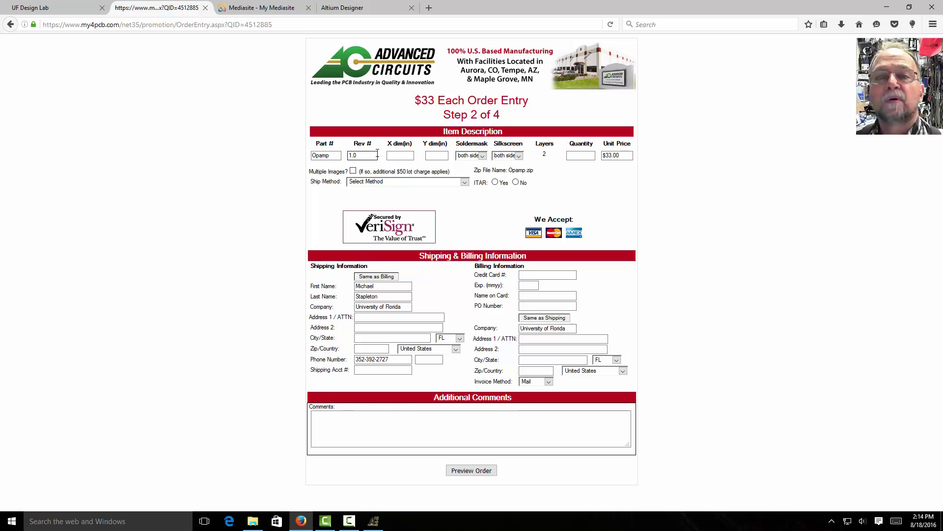
{"action": "left_click", "coordinate": [393, 156]}
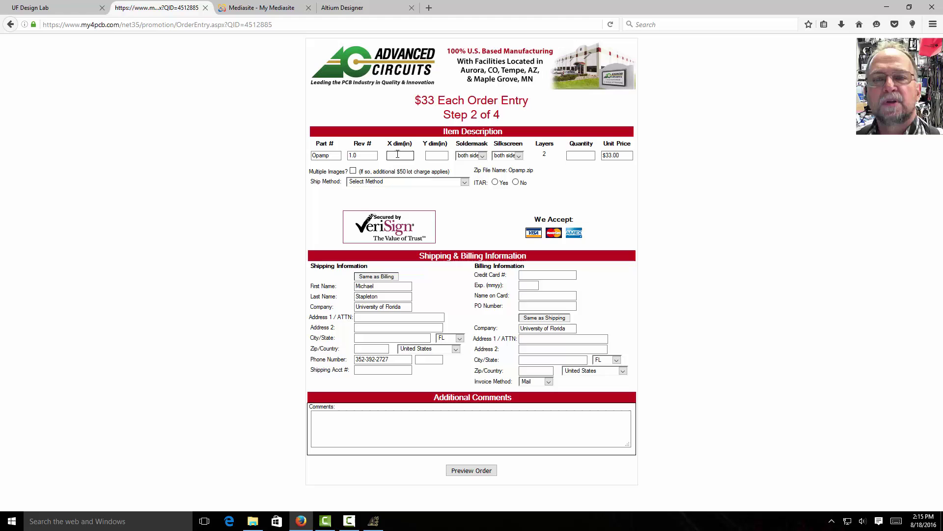
{"action": "left_click", "coordinate": [374, 521]}
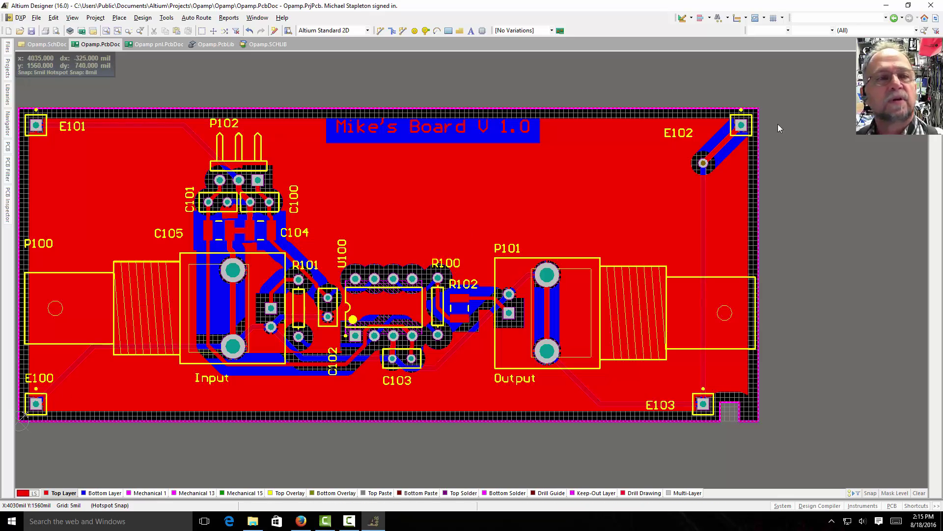
{"action": "scroll", "coordinate": [766, 112], "scroll_direction": "up", "scroll_amount": 2}
{"action": "scroll", "coordinate": [765, 111], "scroll_direction": "up", "scroll_amount": 2}
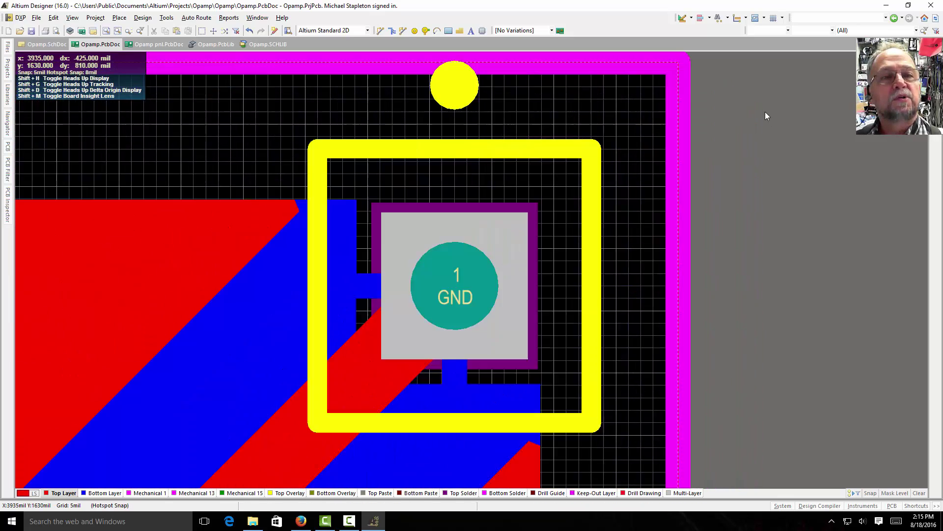
{"action": "scroll", "coordinate": [765, 111], "scroll_direction": "up", "scroll_amount": 1}
{"action": "scroll", "coordinate": [713, 242], "scroll_direction": "up", "scroll_amount": 2}
{"action": "scroll", "coordinate": [681, 217], "scroll_direction": "up", "scroll_amount": 1}
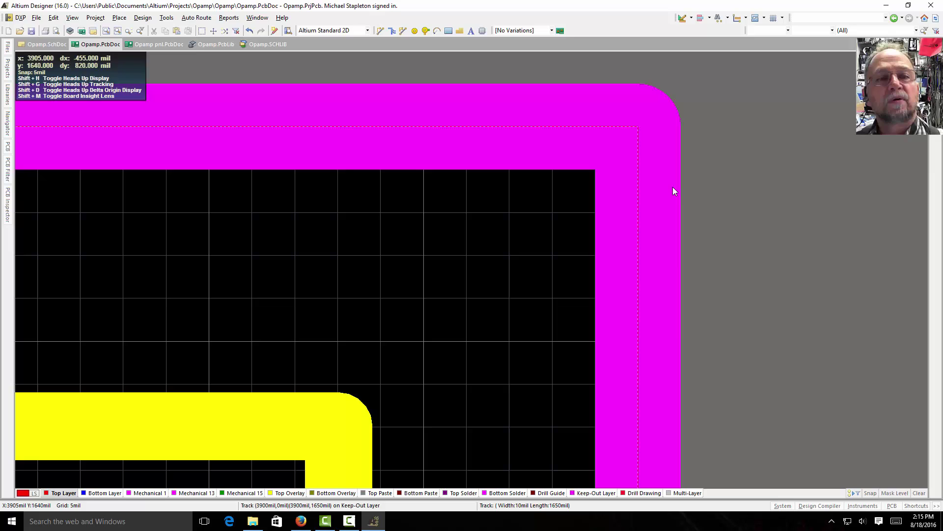
{"action": "double_click", "coordinate": [652, 205]}
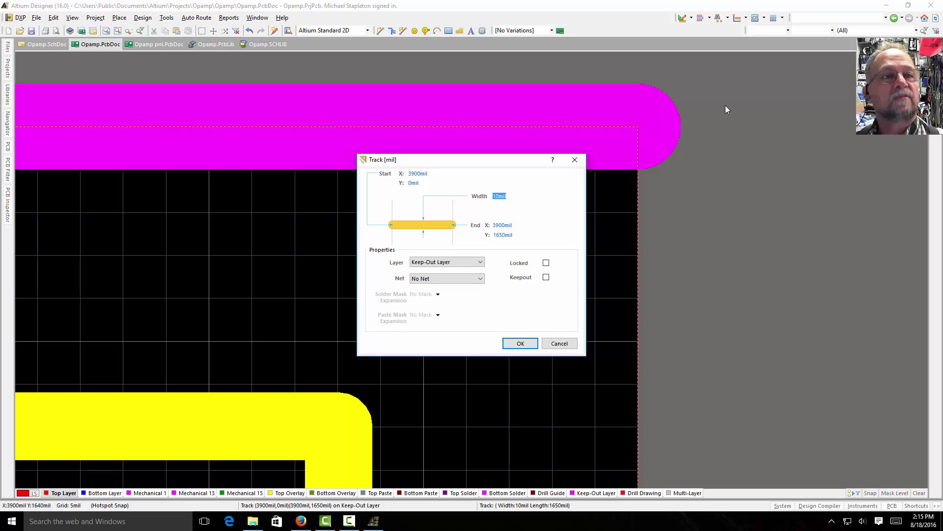
{"action": "left_click", "coordinate": [517, 343]}
- Enter 3.9 × 1.65 in board dimensions, top-only silkscreen, and quantity 1 on the order form
{"action": "left_click", "coordinate": [886, 5]}
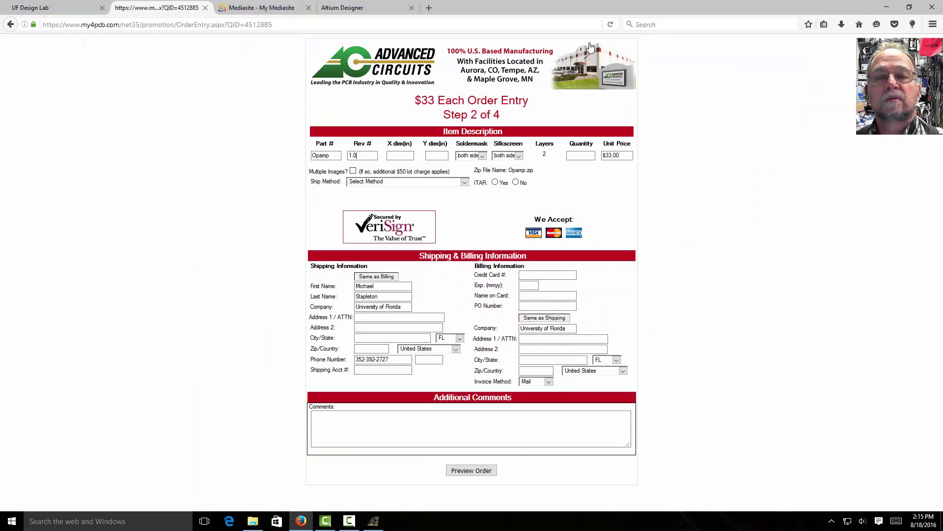
{"action": "left_click", "coordinate": [397, 156]}
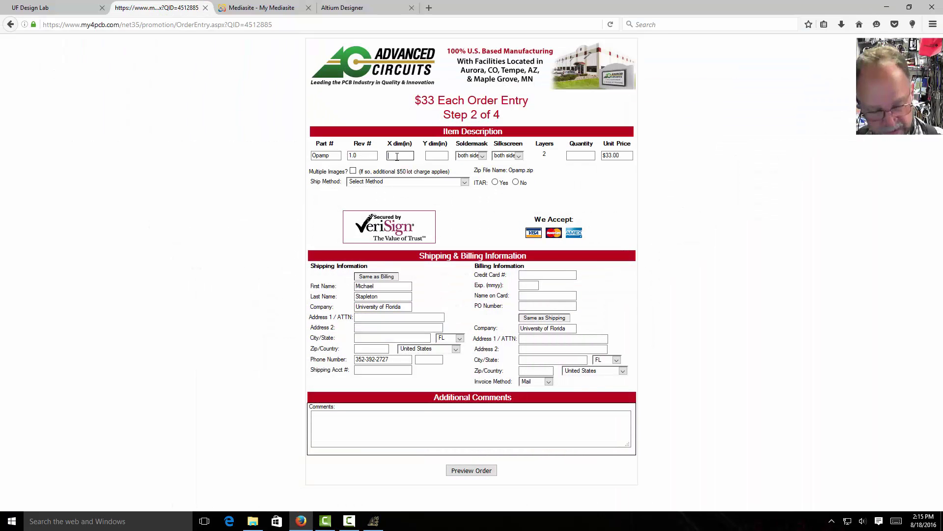
{"action": "type", "text": "3.9"}
{"action": "key", "text": "Tab"}
{"action": "type", "text": "1"}
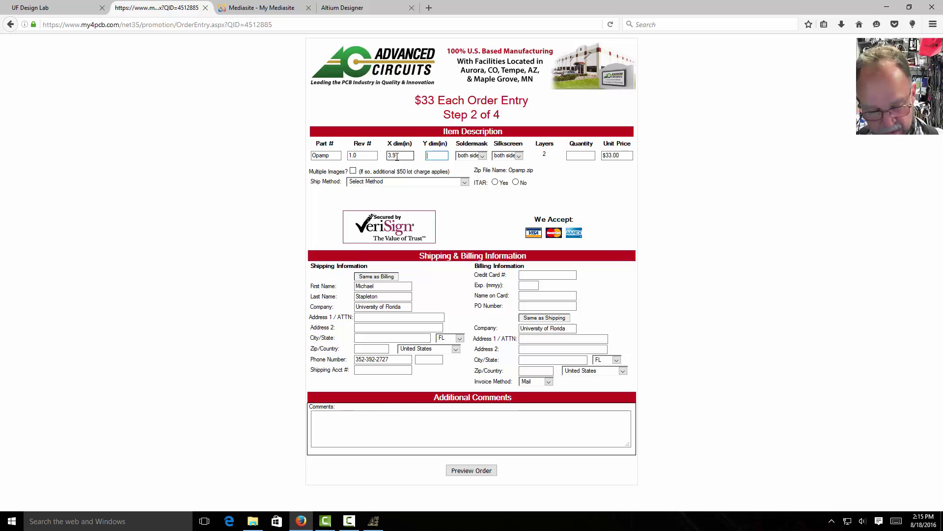
{"action": "type", "text": ".65"}
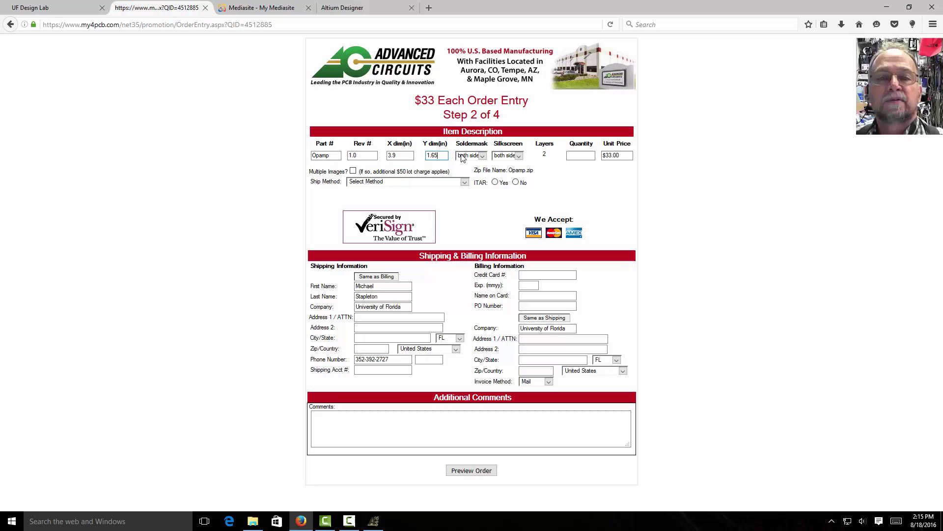
{"action": "left_click", "coordinate": [518, 157]}
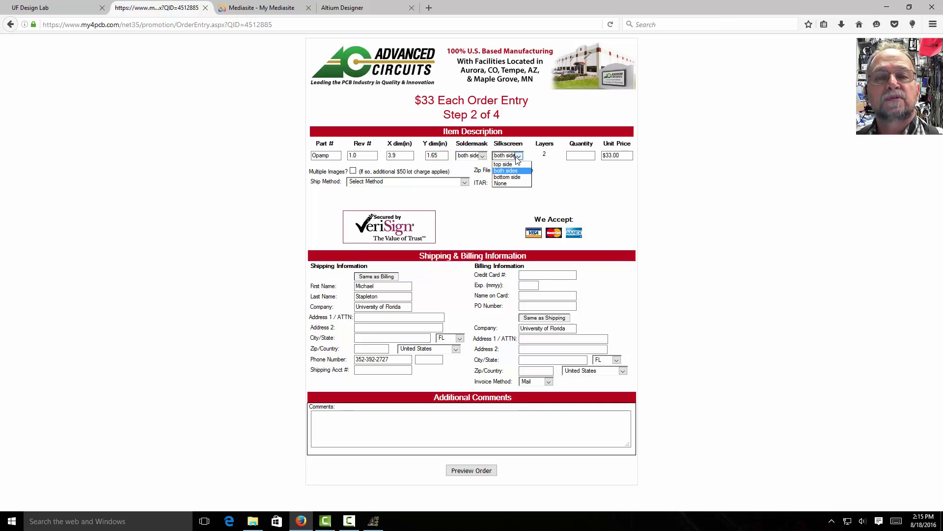
{"action": "left_click", "coordinate": [514, 168]}
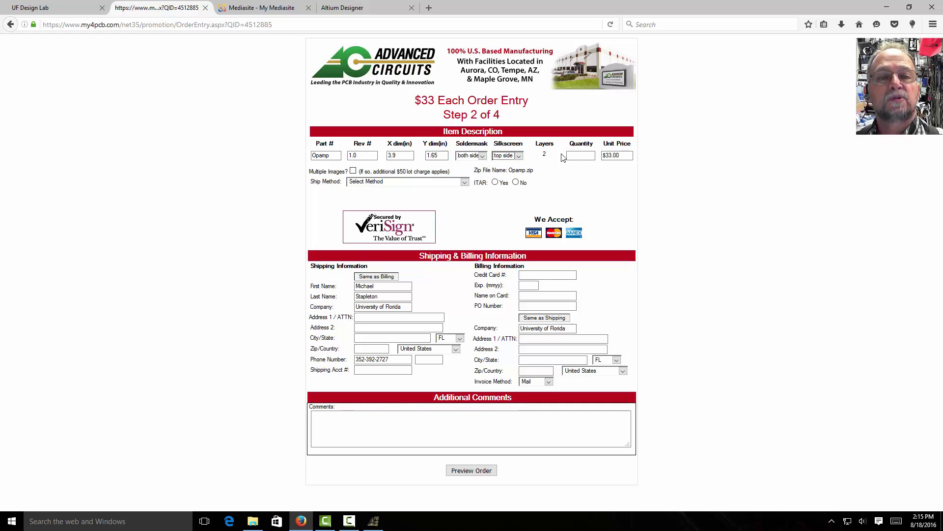
{"action": "left_click", "coordinate": [585, 156]}
{"action": "type", "text": "1"}
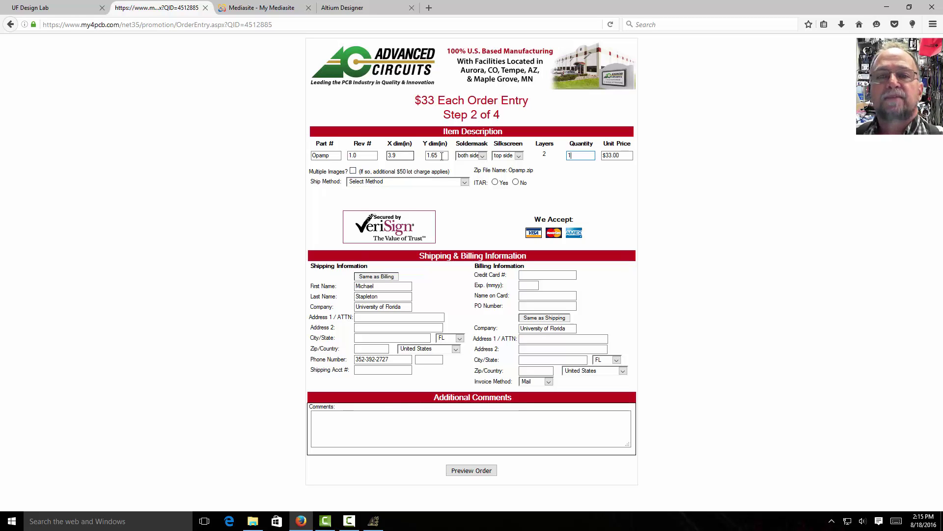
- Pick UPS 2nd Day shipping, answer No to ITAR, and add the comment 'Student'
{"action": "left_click", "coordinate": [465, 182]}
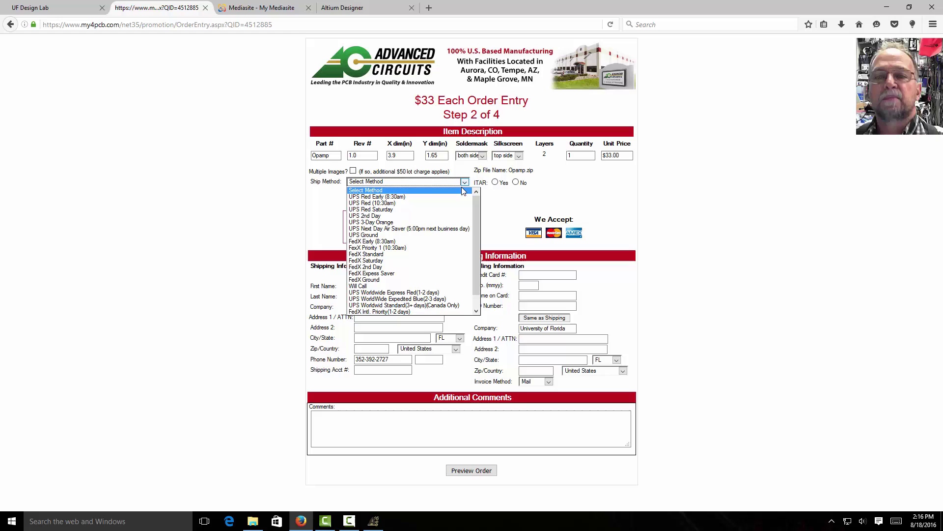
{"action": "key", "text": "Escape"}
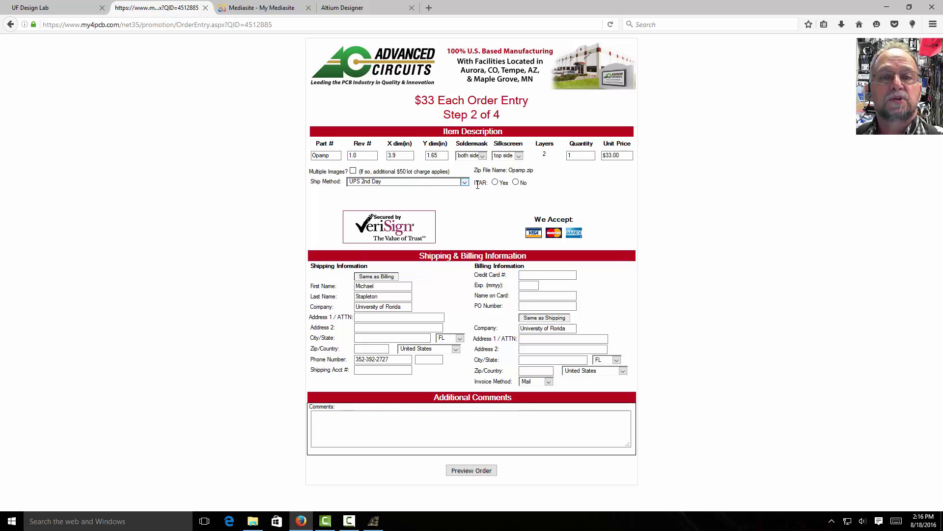
{"action": "left_click", "coordinate": [516, 183]}
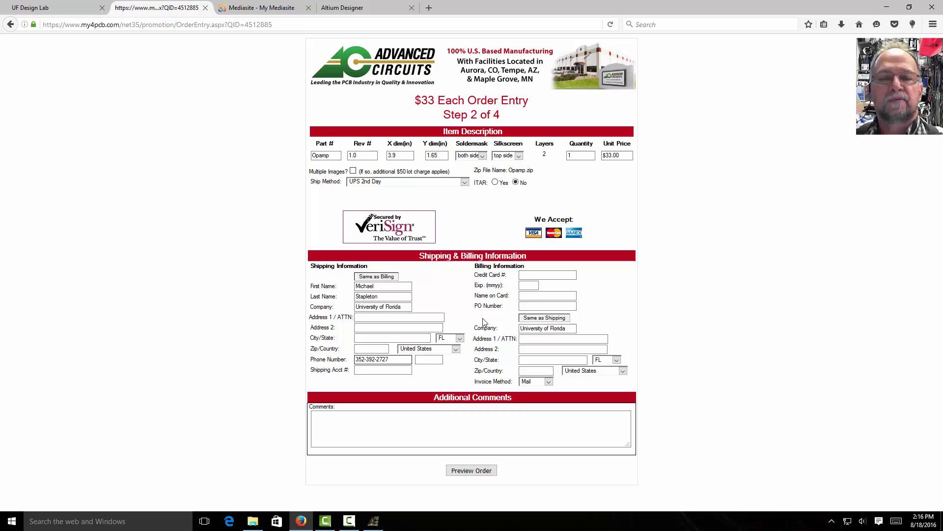
{"action": "left_click", "coordinate": [326, 421]}
{"action": "type", "text": "St"}
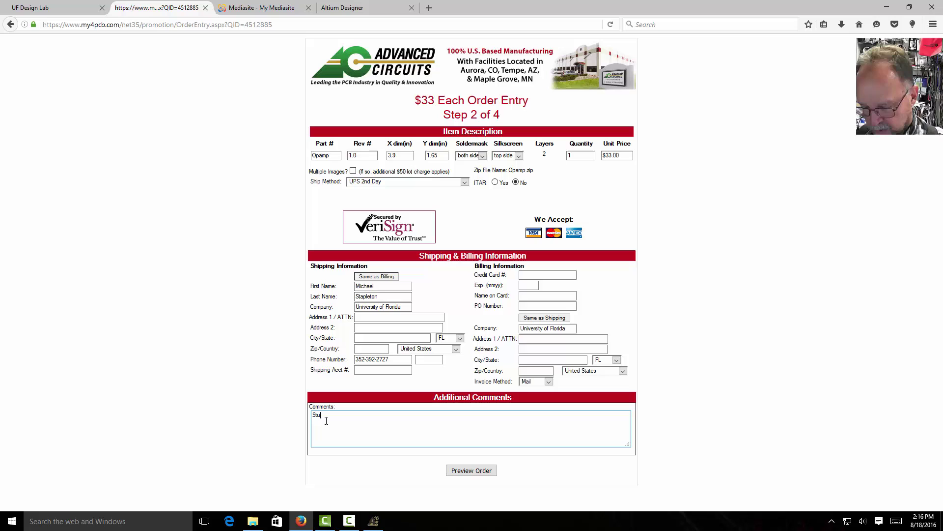
{"action": "type", "text": "udent"}
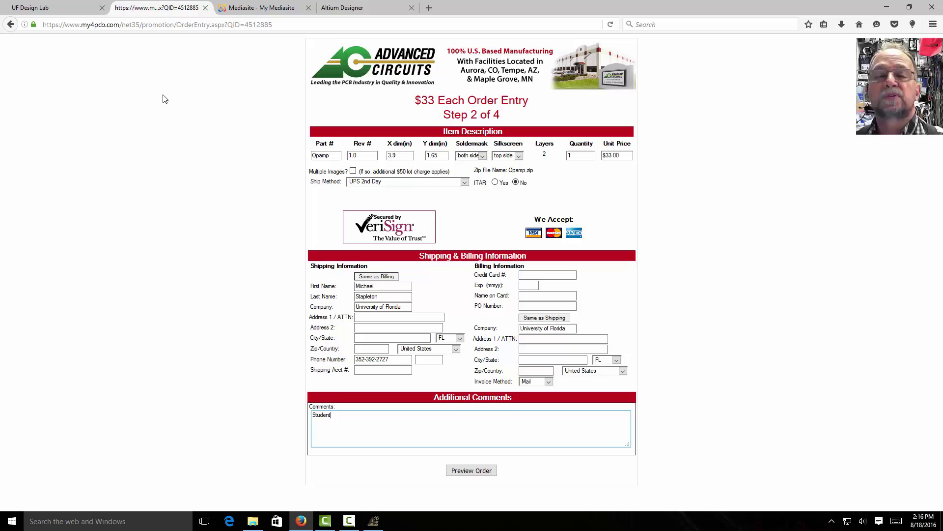
- Check the UF Design Lab form and the Advanced Circuits order, ending on the mill request form
{"action": "left_click", "coordinate": [48, 15]}
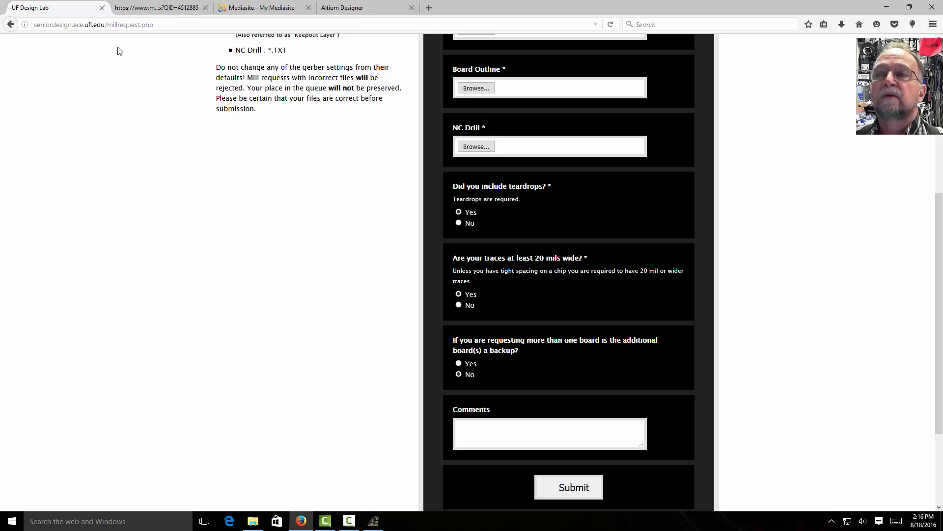
{"action": "left_click", "coordinate": [159, 9]}
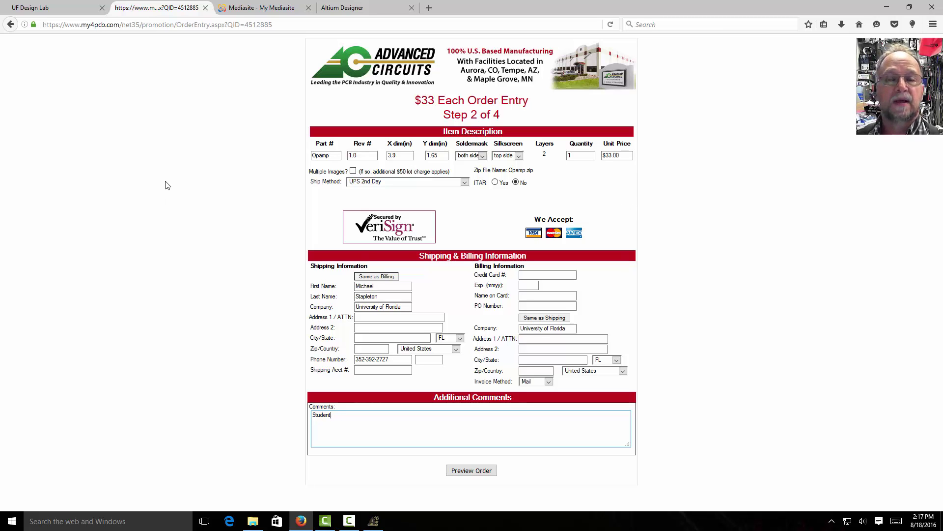
{"action": "left_click", "coordinate": [30, 8]}
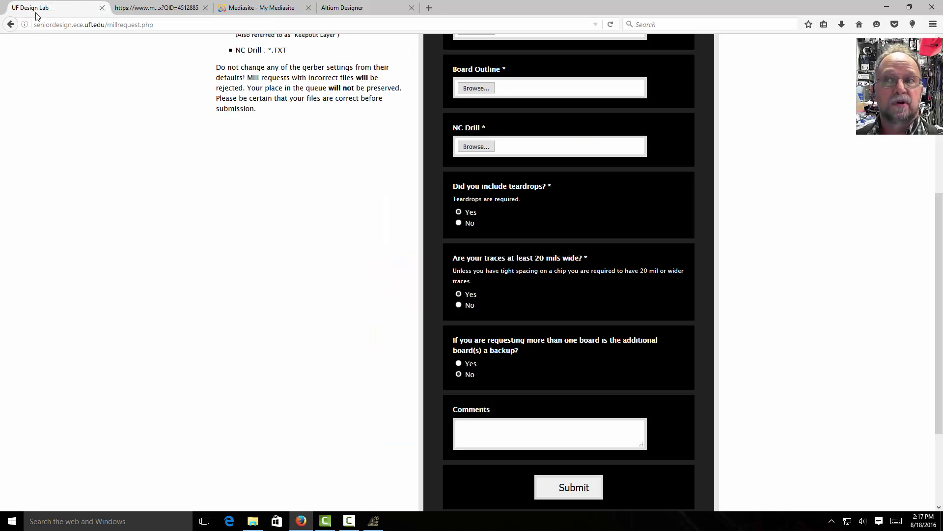